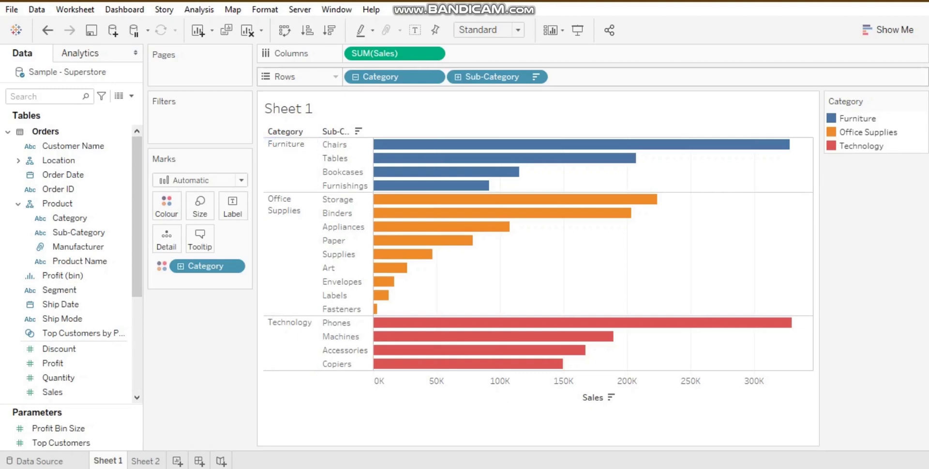
# Filter Sheet 1 by Category, excluding Furniture and Technology to keep only Office Supplies
pyautogui.moveTo(387, 76); pyautogui.dragTo(191, 121)
pyautogui.click(338, 139)
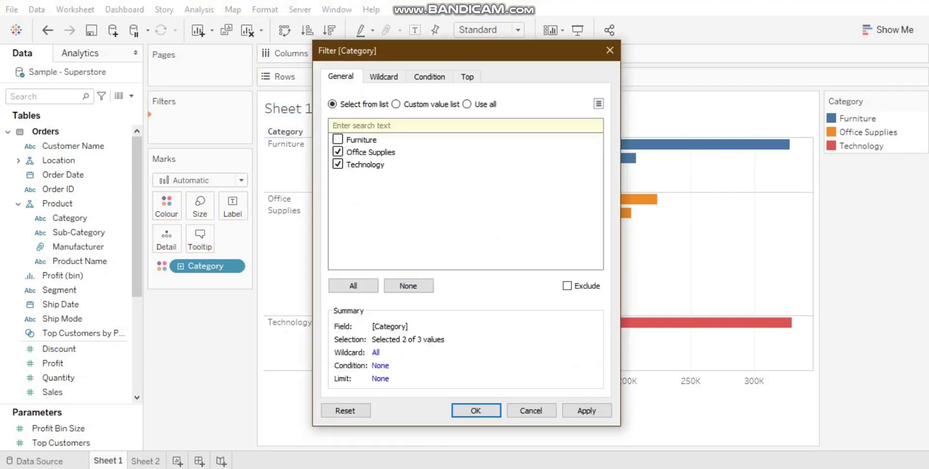
pyautogui.click(338, 164)
pyautogui.click(476, 410)
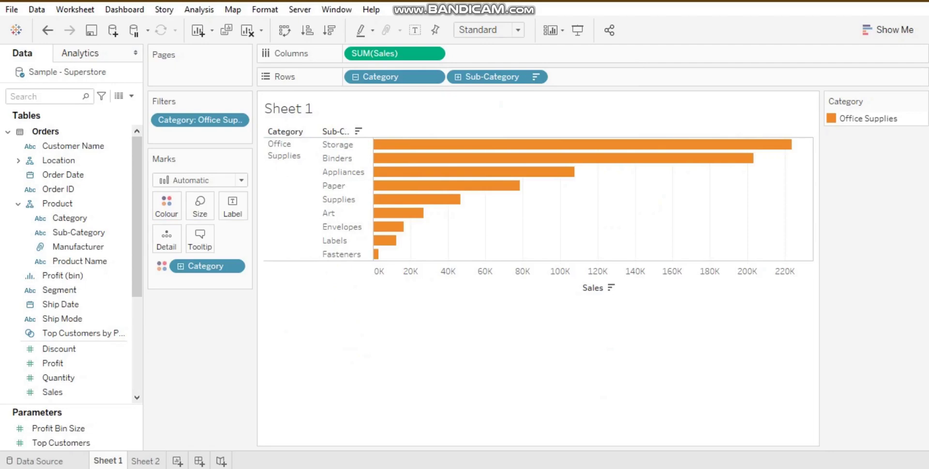
# On Sheet 2, add a Sub-Category filter limited to the top 10 by sum of Sales
pyautogui.hotkey('ctrl', 'Tab')
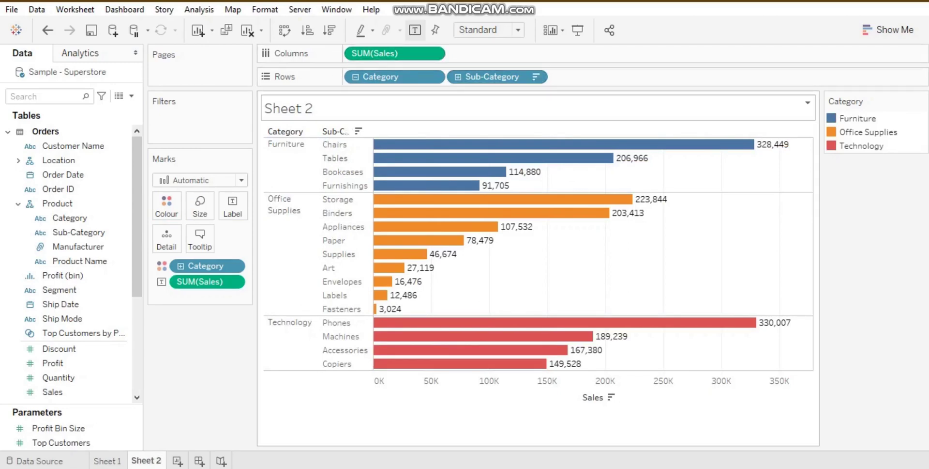
pyautogui.click(70, 218)
pyautogui.click(78, 232)
pyautogui.moveTo(78, 232); pyautogui.dragTo(160, 118)
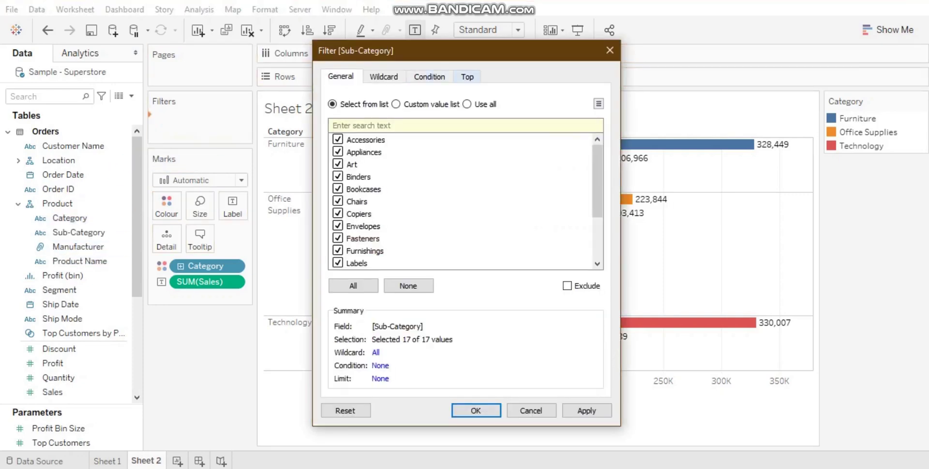
pyautogui.click(467, 77)
pyautogui.click(332, 111)
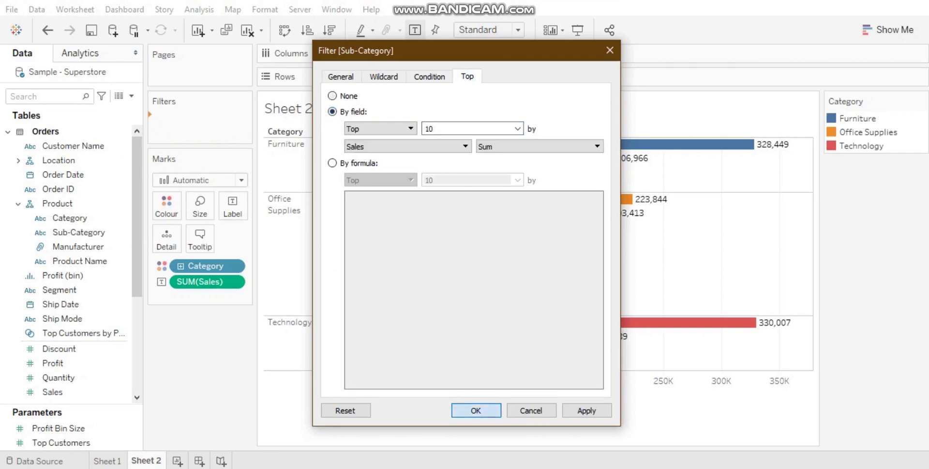
pyautogui.press('Return')
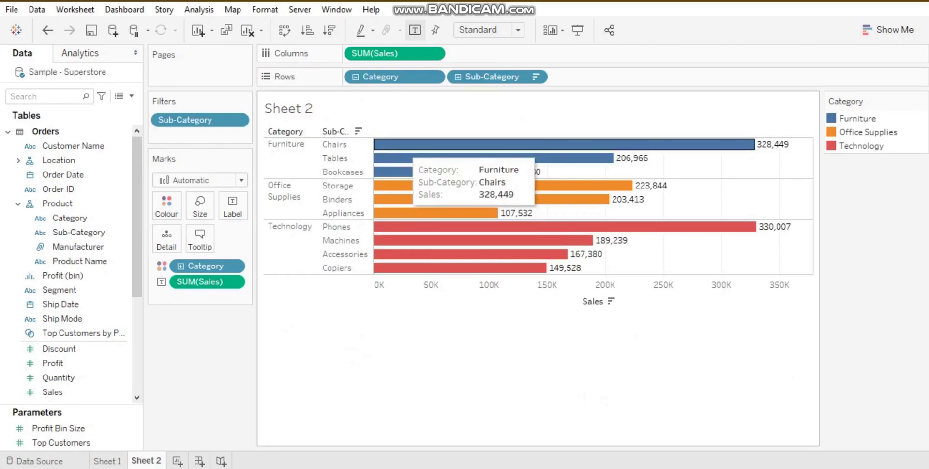
pyautogui.moveTo(467, 240)
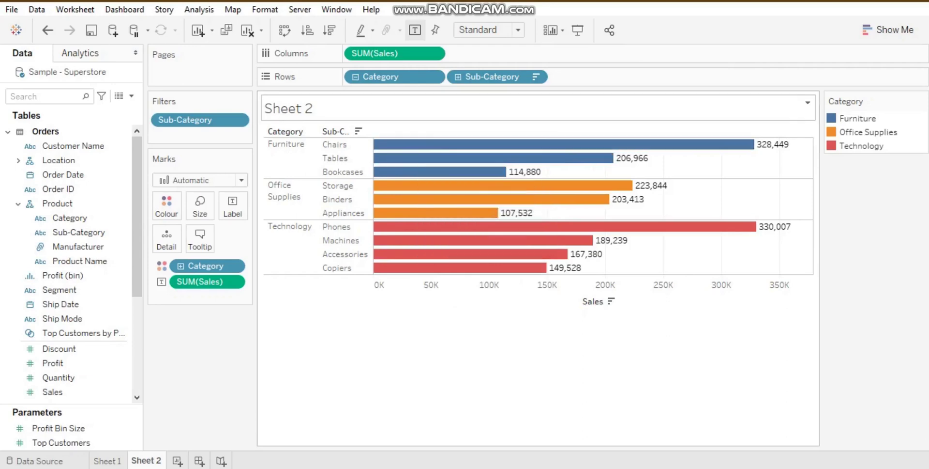
# Replace the Sub-Category filter's fixed top limit with a new parameter named "Enter top N Sub_catogories" that allows all values
pyautogui.click(237, 119)
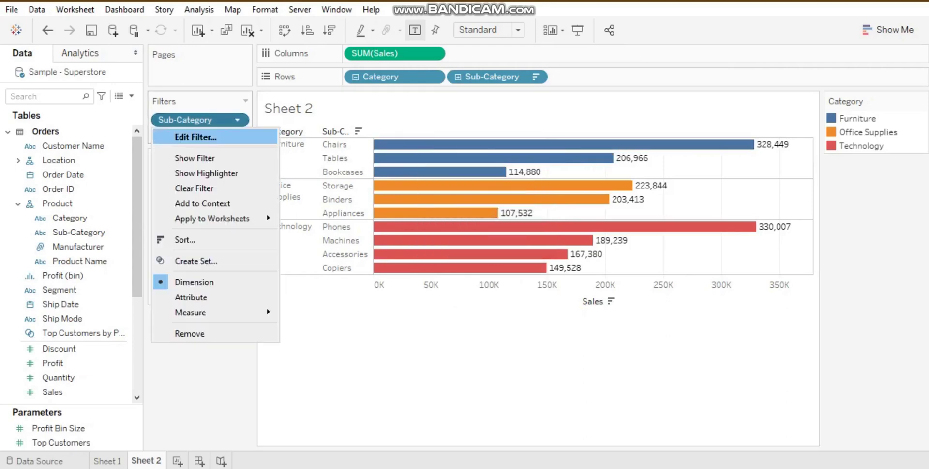
pyautogui.click(195, 137)
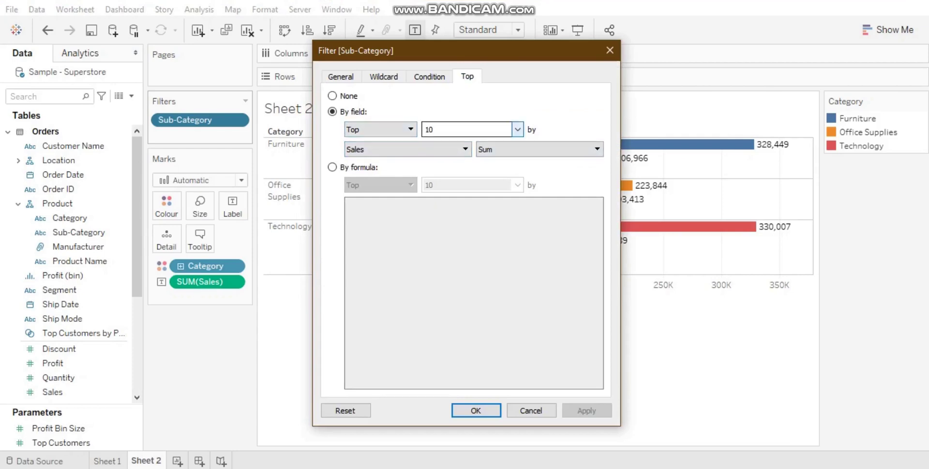
pyautogui.click(518, 129)
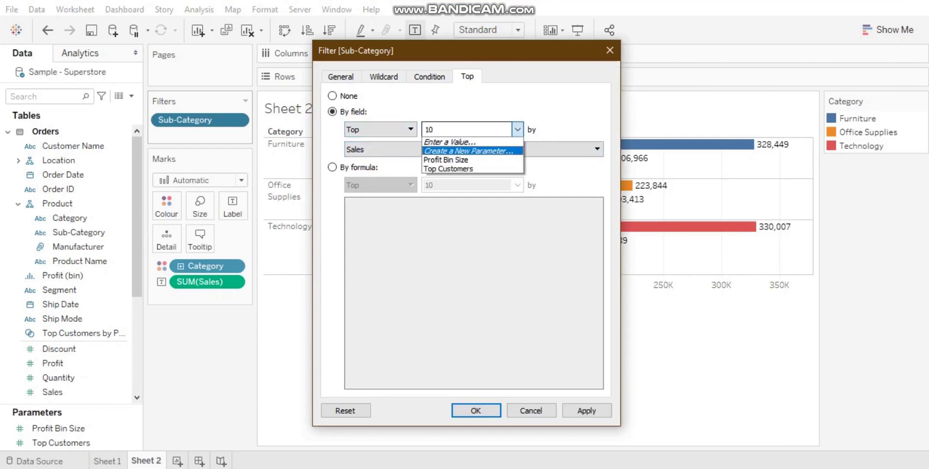
pyautogui.click(468, 151)
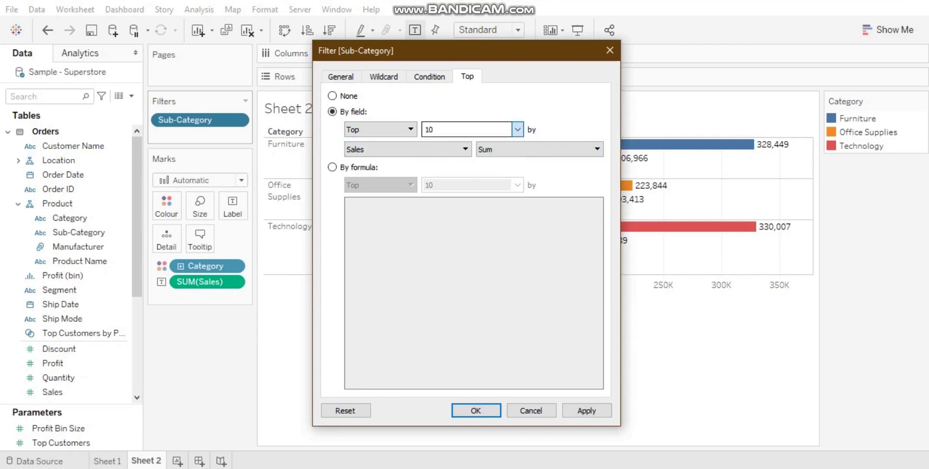
pyautogui.press('BackSpace')
pyautogui.press('BackSpace')
pyautogui.press('BackSpace')
pyautogui.press('BackSpace')
pyautogui.press('BackSpace')
pyautogui.press('BackSpace')
pyautogui.press('BackSpace')
pyautogui.press('BackSpace')
pyautogui.press('BackSpace')
pyautogui.press('BackSpace')
pyautogui.press('BackSpace')
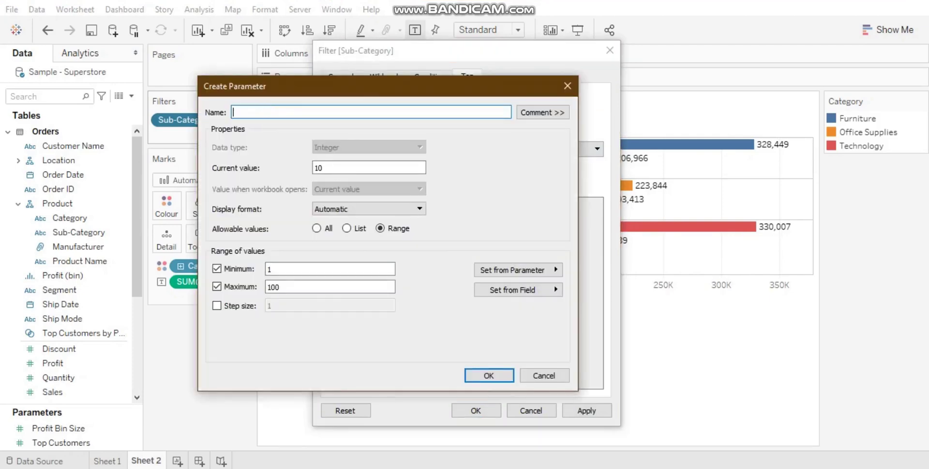
pyautogui.write('Enter top N Sub_catogories')
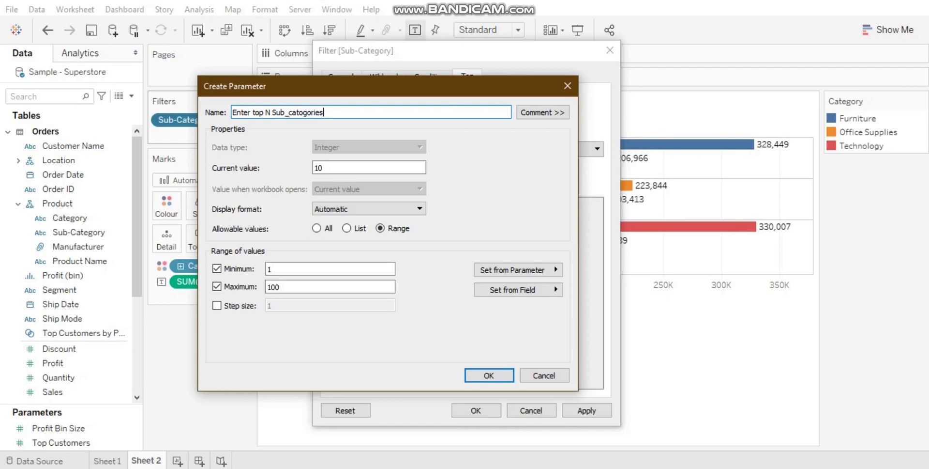
pyautogui.click(317, 228)
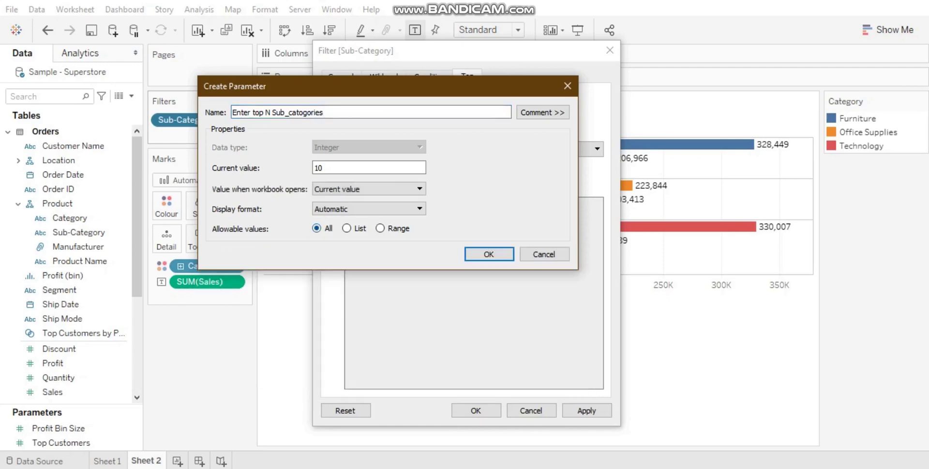
pyautogui.click(489, 254)
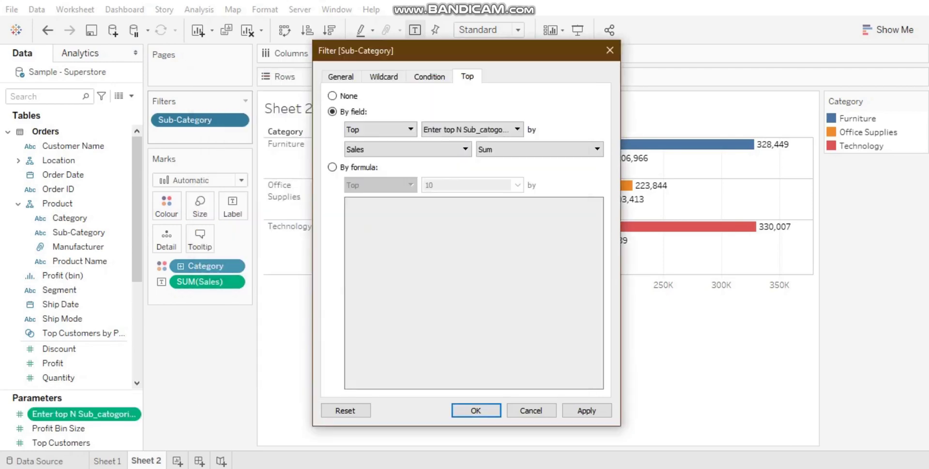
pyautogui.click(476, 410)
# Show the control of the "Enter top N Sub_catogories" parameter and set its value to 7
pyautogui.rightClick(126, 415)
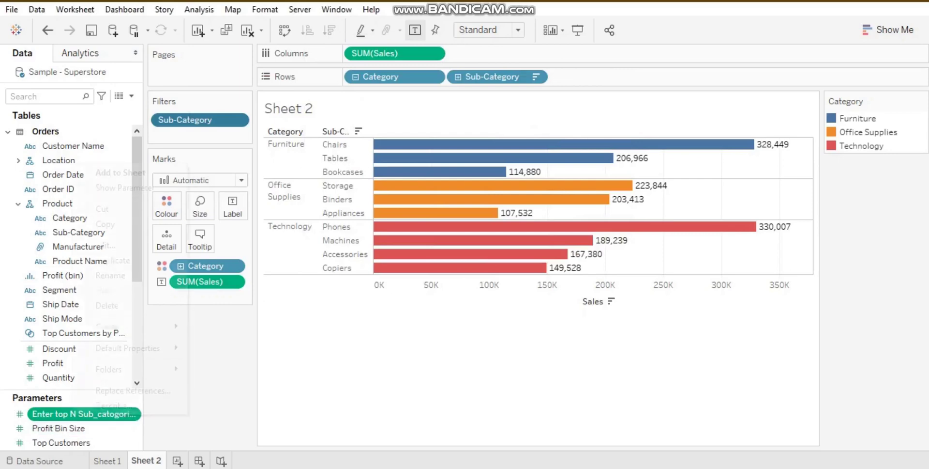
pyautogui.click(121, 187)
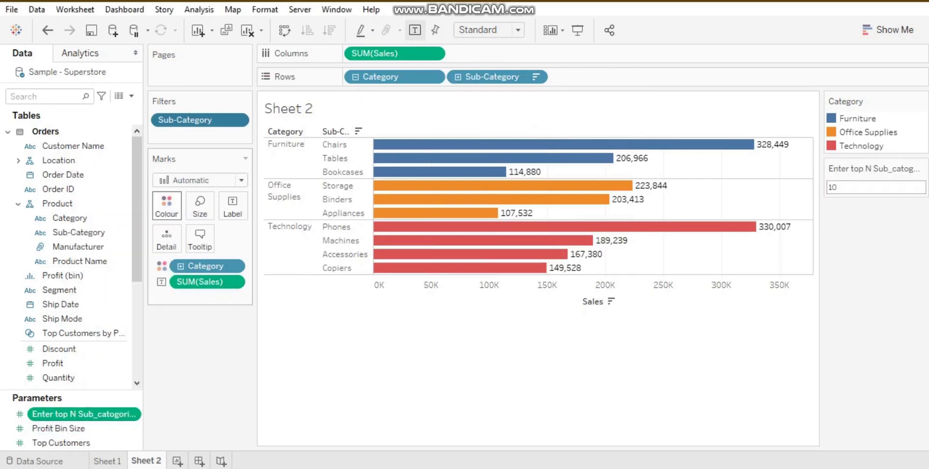
pyautogui.click(837, 187)
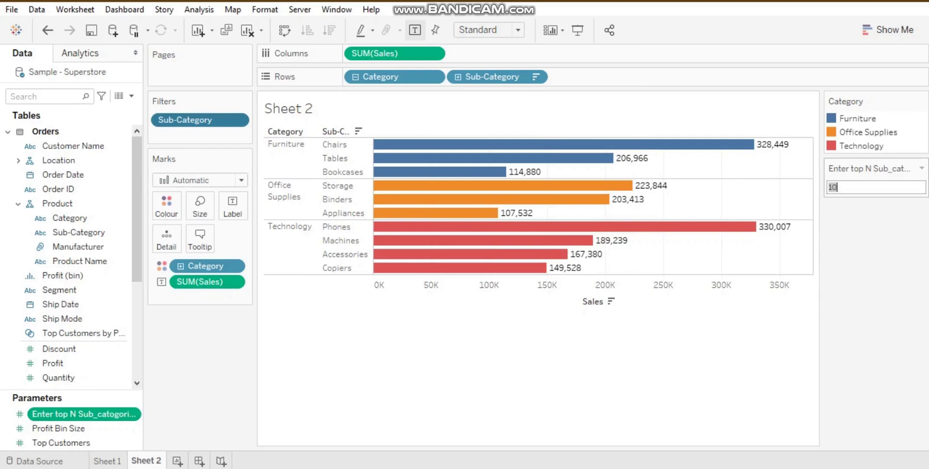
pyautogui.write('7')
pyautogui.press('Return')
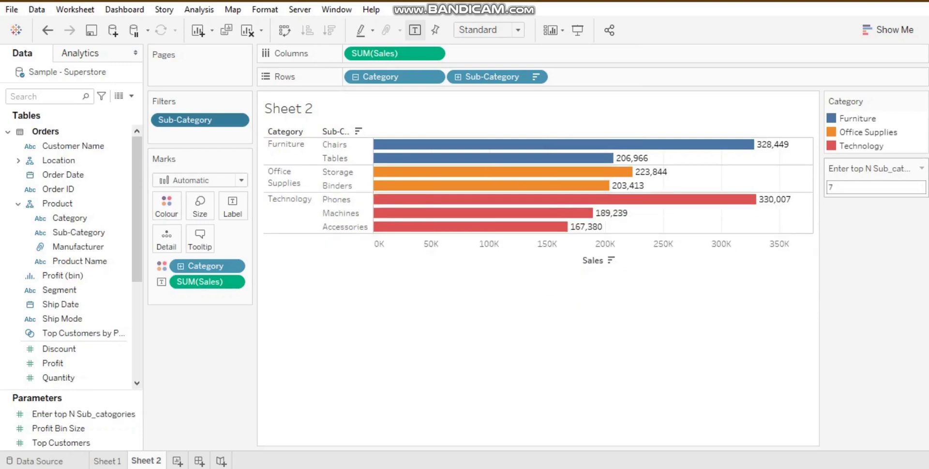
# Set the "Enter top N Sub_catogories" parameter to 15
pyautogui.click(835, 187)
pyautogui.write('15')
pyautogui.press('Return')
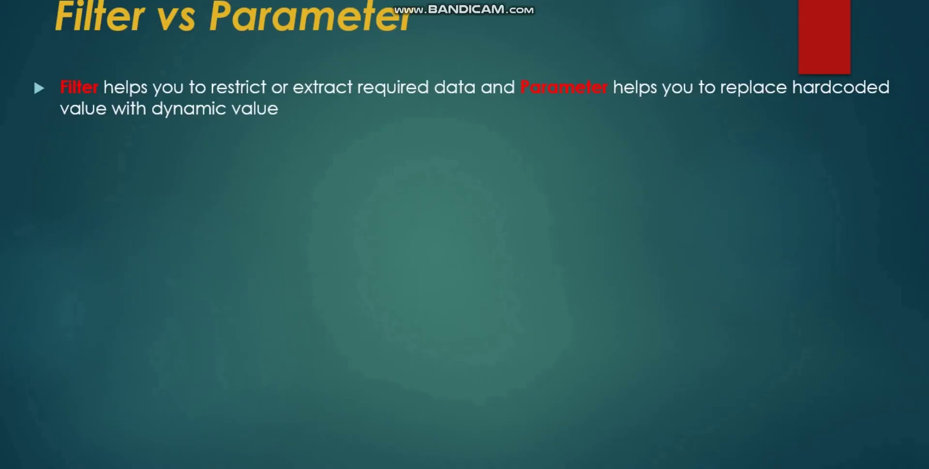
pyautogui.press('Right')
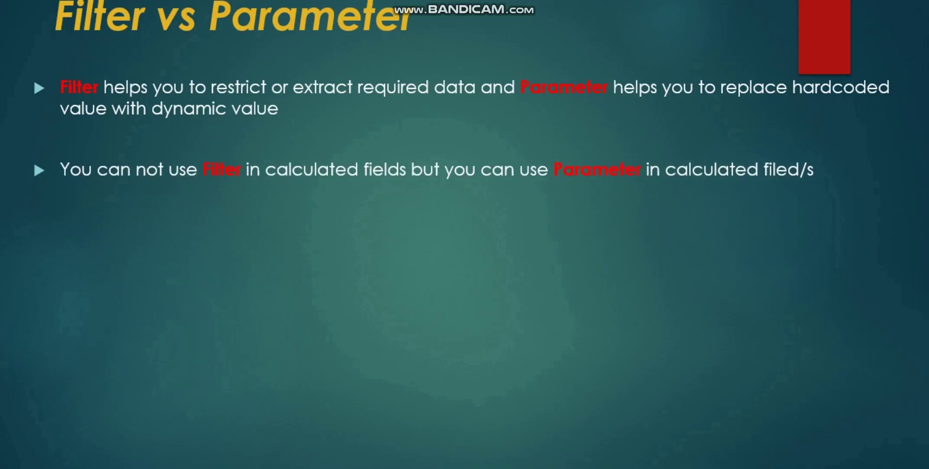
# Switch back to Tableau and build a new worksheet charting Quantity in columns by Category and Sub-Category in rows
pyautogui.hotkey('alt', 'Tab')
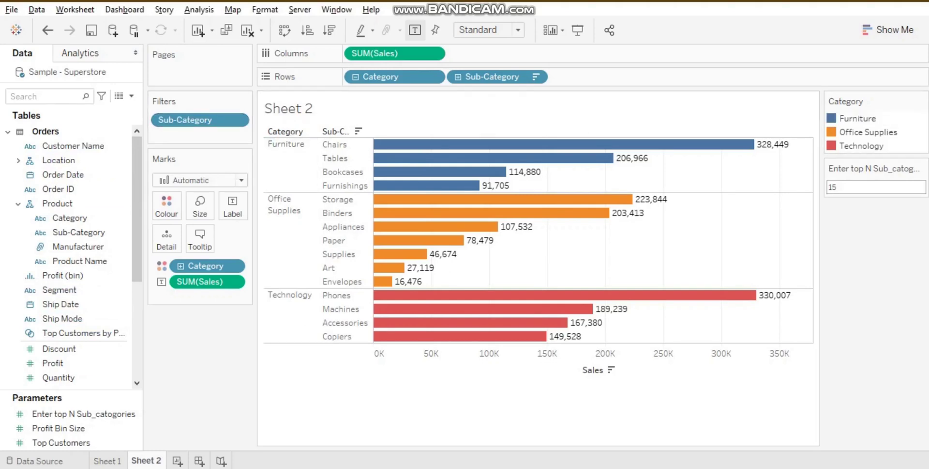
pyautogui.click(198, 30)
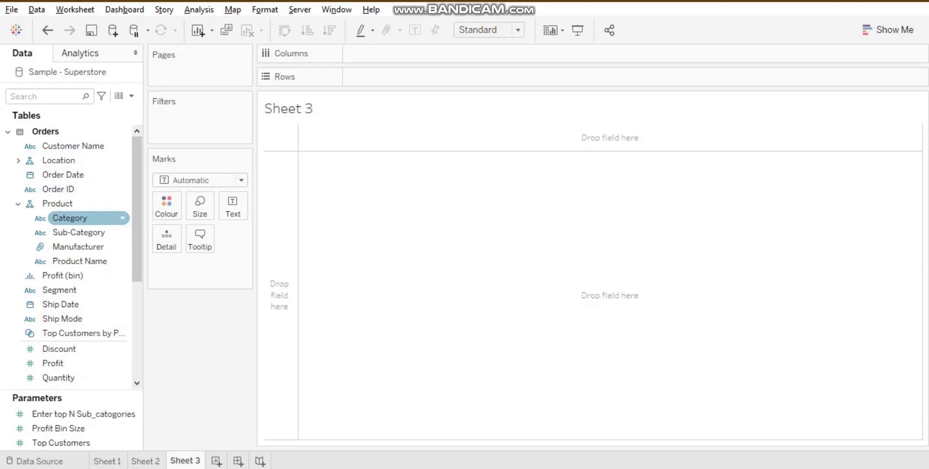
pyautogui.moveTo(69, 218); pyautogui.dragTo(394, 77)
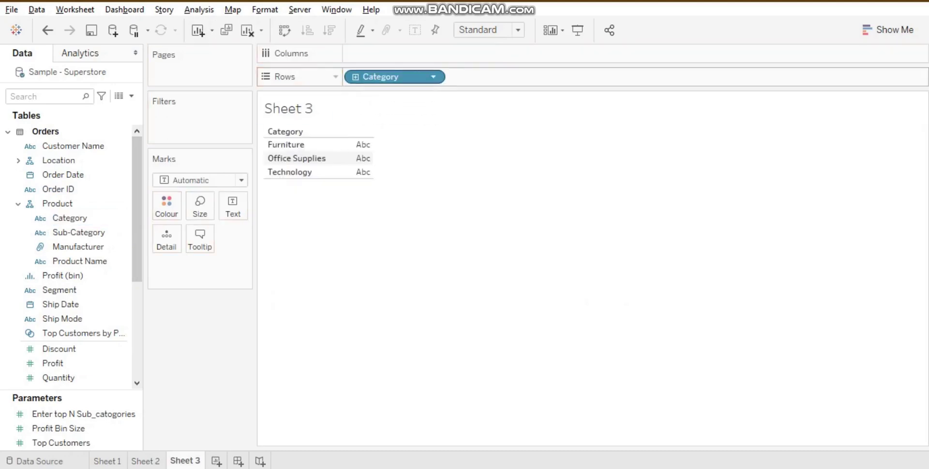
pyautogui.click(355, 77)
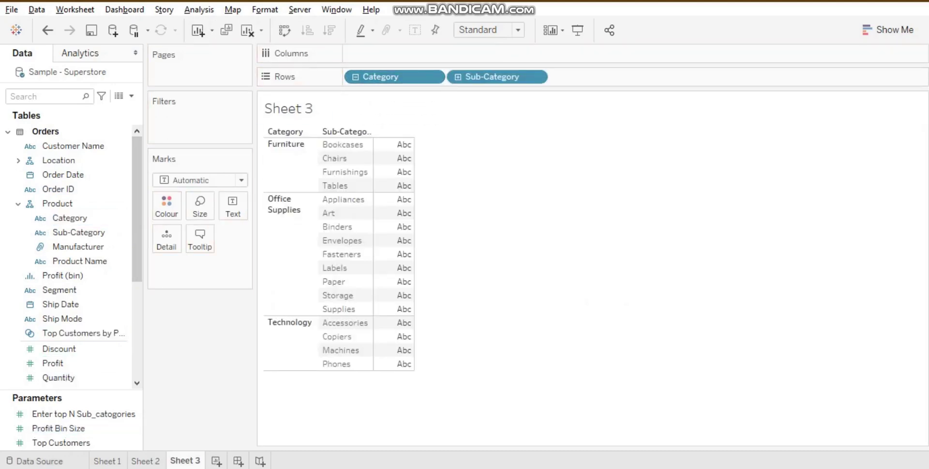
pyautogui.scroll(-3, 72, 257)
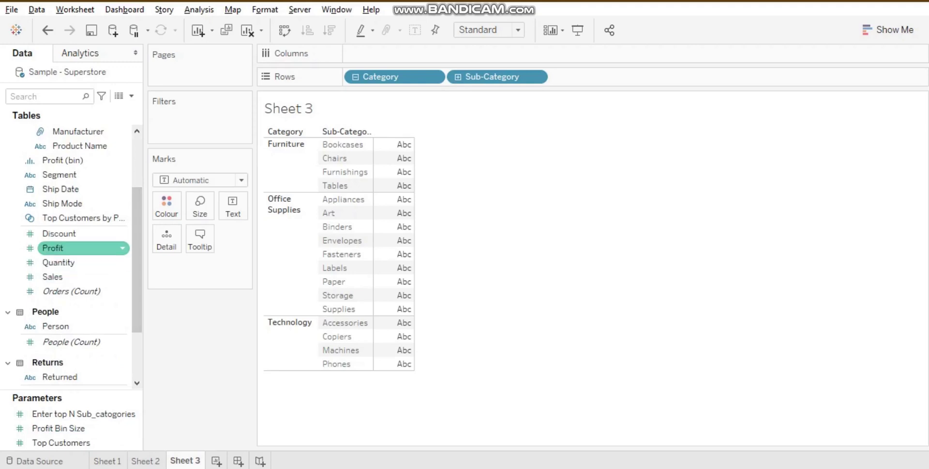
pyautogui.moveTo(58, 262); pyautogui.dragTo(395, 55)
# Create a list parameter from the Category field and show its control on the worksheet
pyautogui.scroll(3, 97, 130)
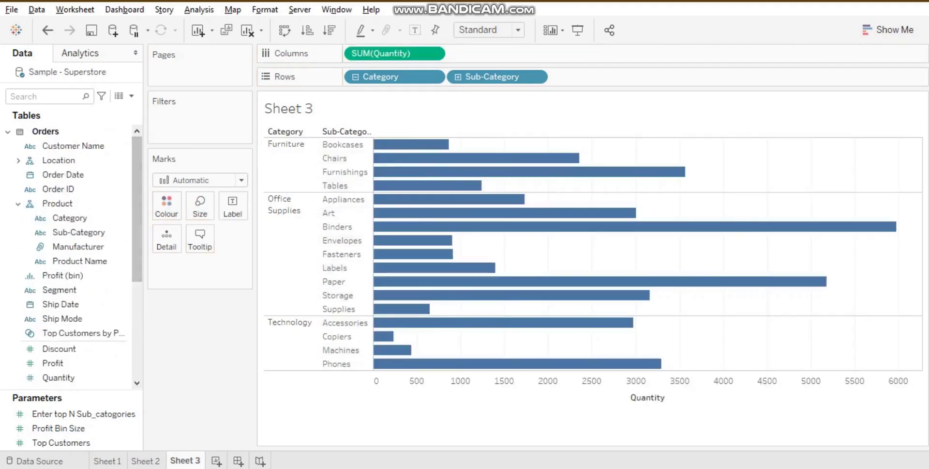
pyautogui.click(70, 218)
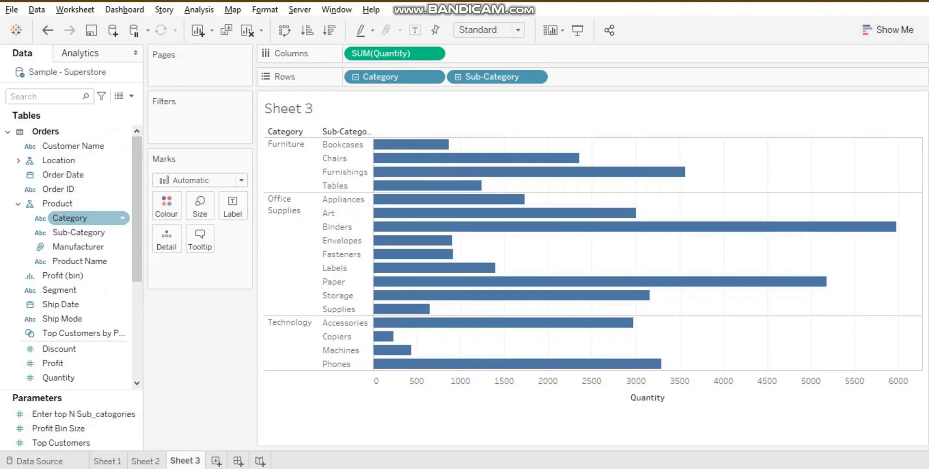
pyautogui.rightClick(86, 219)
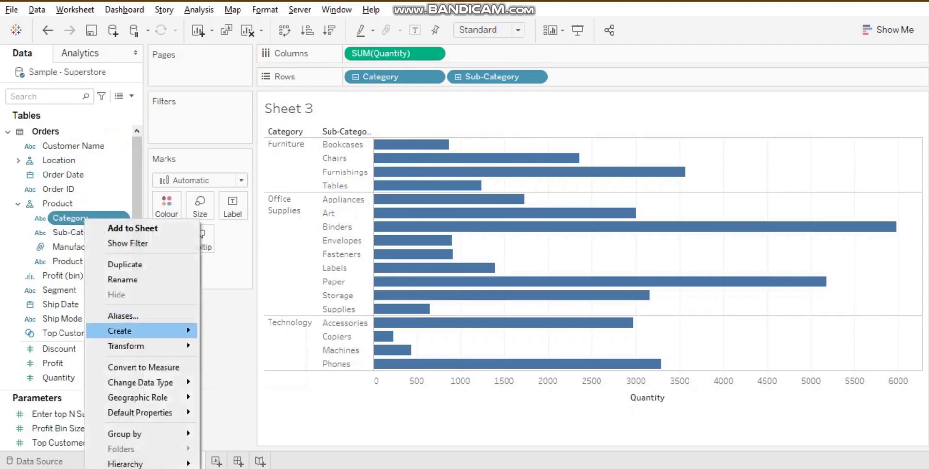
pyautogui.moveTo(145, 330)
pyautogui.click(228, 377)
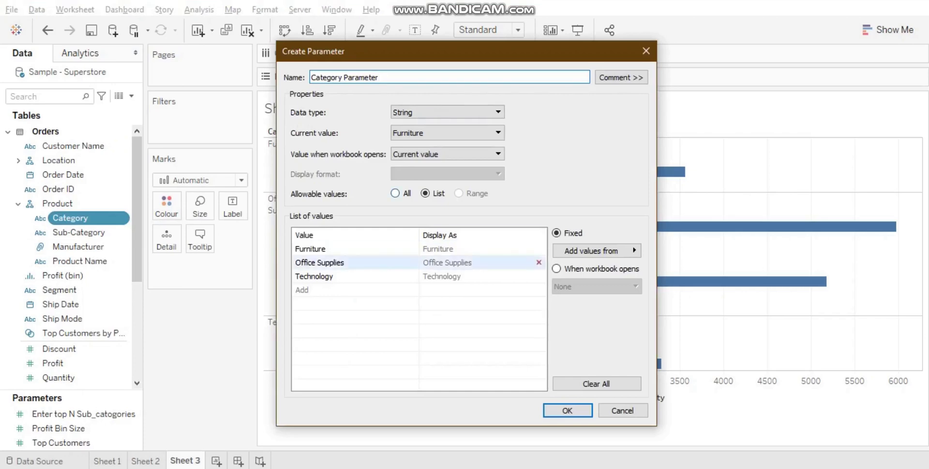
pyautogui.click(567, 411)
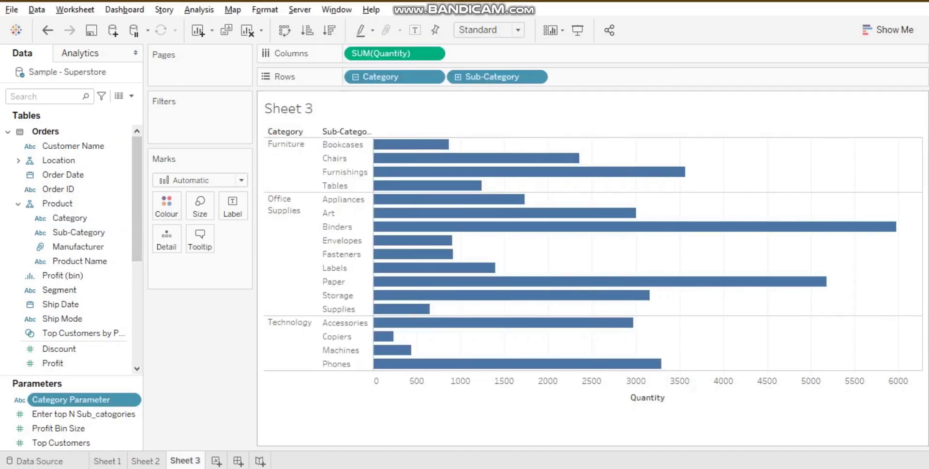
pyautogui.click(133, 399)
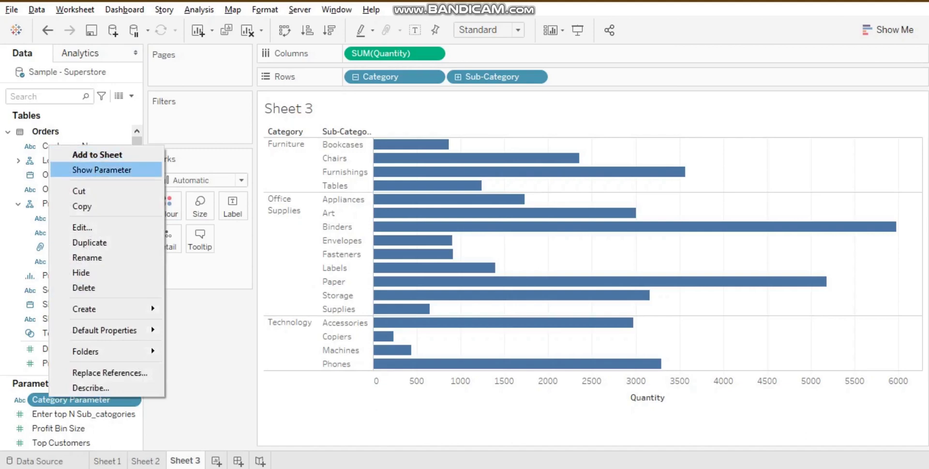
pyautogui.click(100, 170)
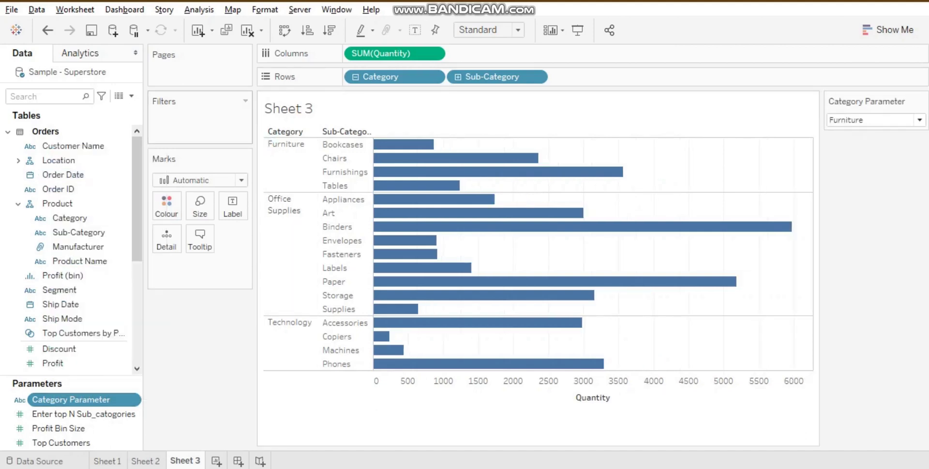
# Create a calculated field named "Category Filter" with the formula [Category] = [Category Parameter]
pyautogui.click(131, 96)
pyautogui.click(68, 111)
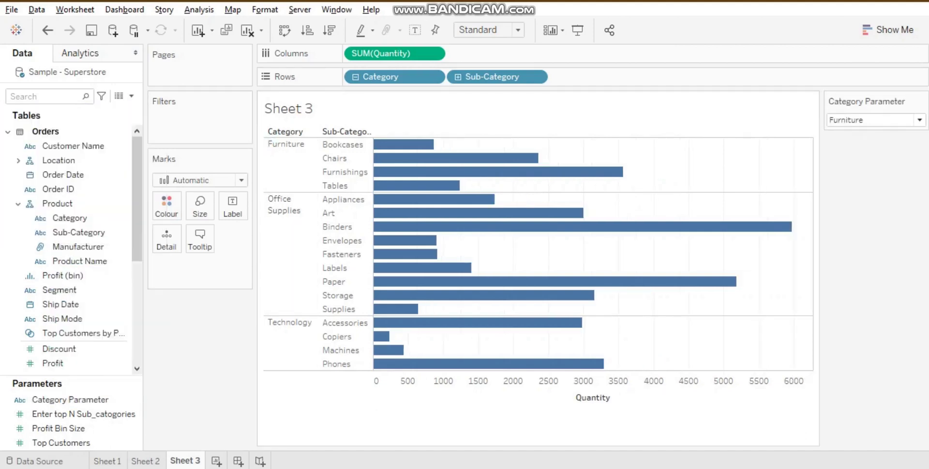
pyautogui.press('BackSpace')
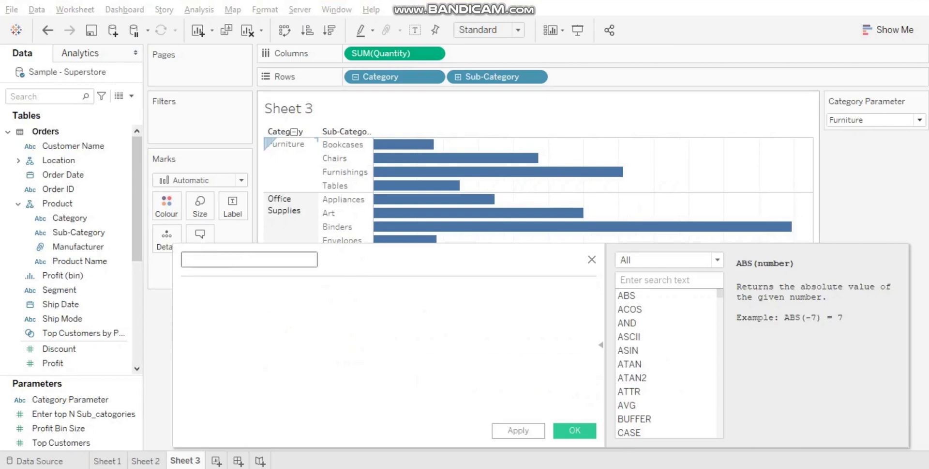
pyautogui.write('Category Filte')
pyautogui.press('BackSpace')
pyautogui.write('ter')
pyautogui.click(183, 289)
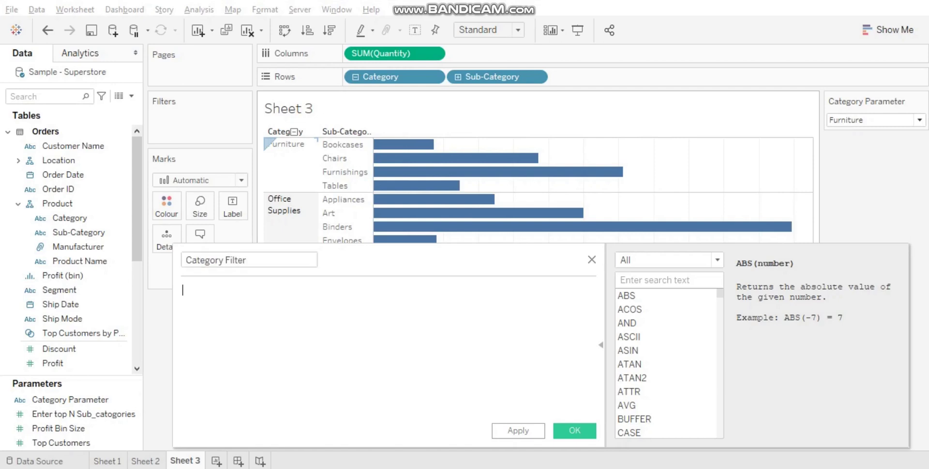
pyautogui.write('[Category]')
pyautogui.press('Return')
pyautogui.write('= cate')
pyautogui.press('Return')
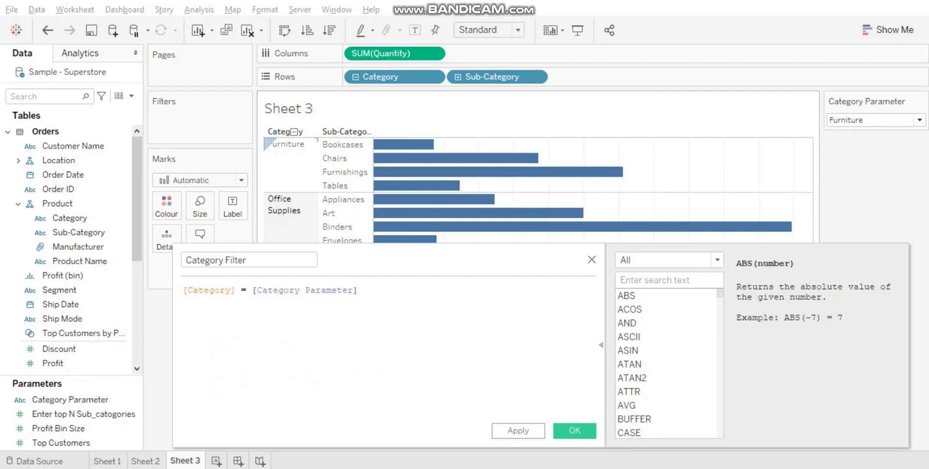
pyautogui.click(574, 430)
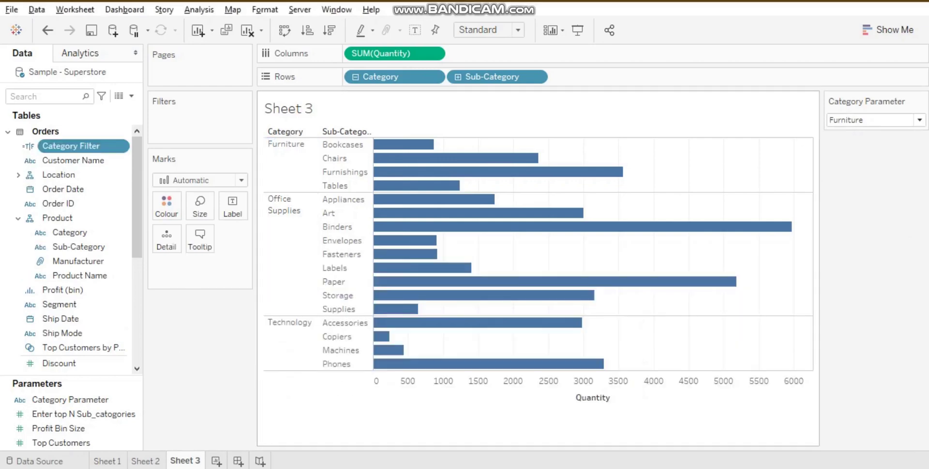
# Filter the worksheet by the Category Filter field, keeping only the True value
pyautogui.moveTo(70, 146); pyautogui.dragTo(194, 121)
pyautogui.click(338, 151)
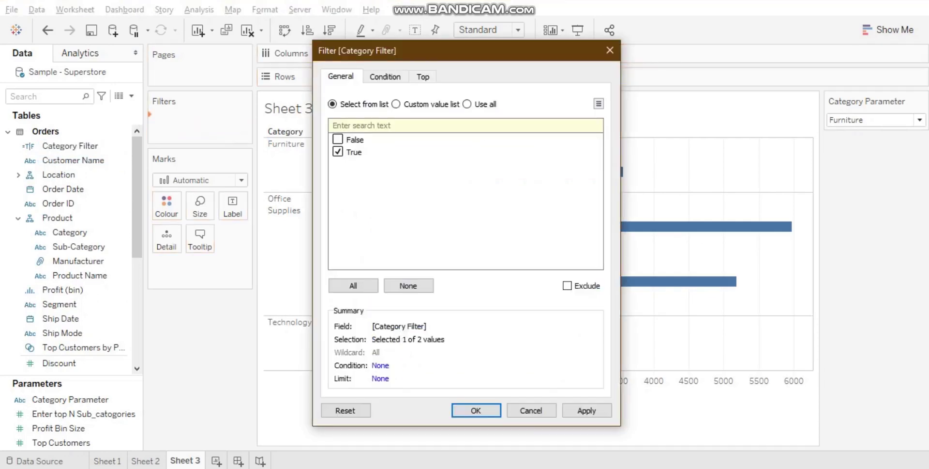
pyautogui.click(476, 410)
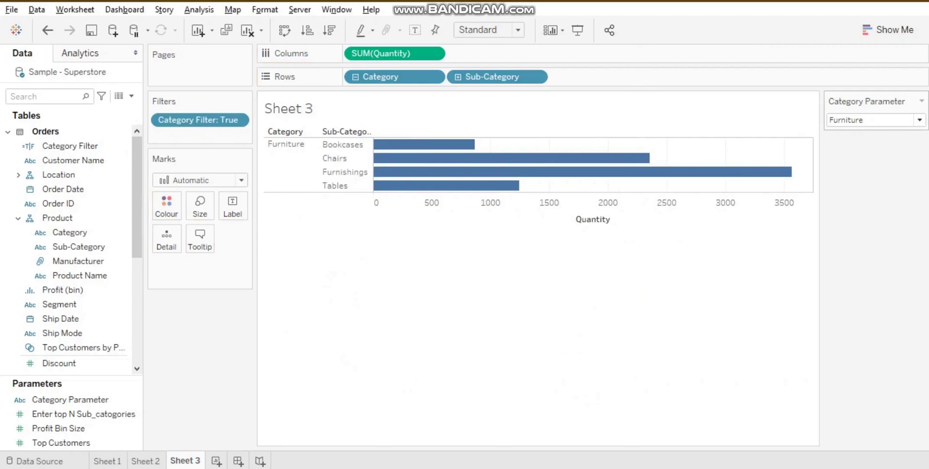
# Switch the Category Parameter to Office Supplies and then to Technology to update the filtered chart
pyautogui.click(920, 120)
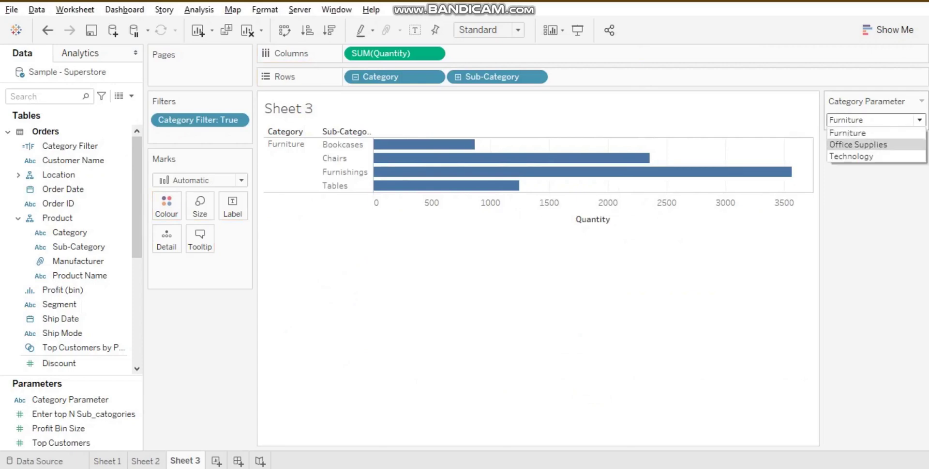
pyautogui.click(859, 144)
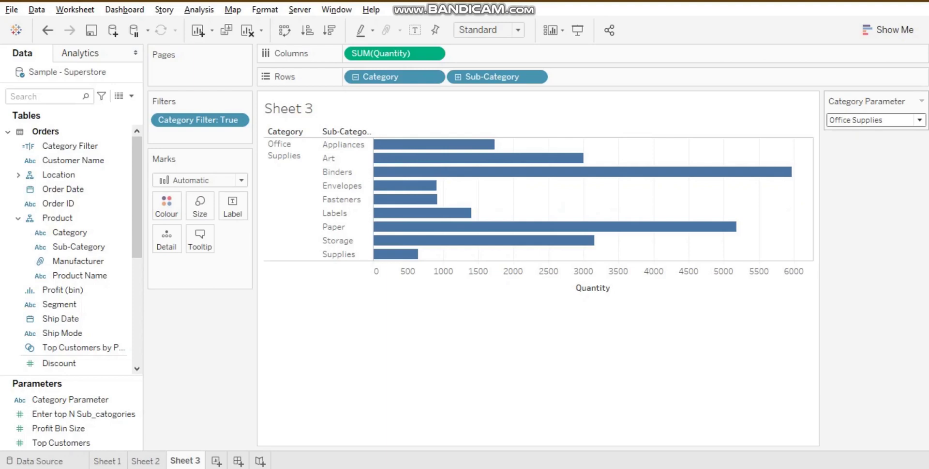
pyautogui.click(919, 120)
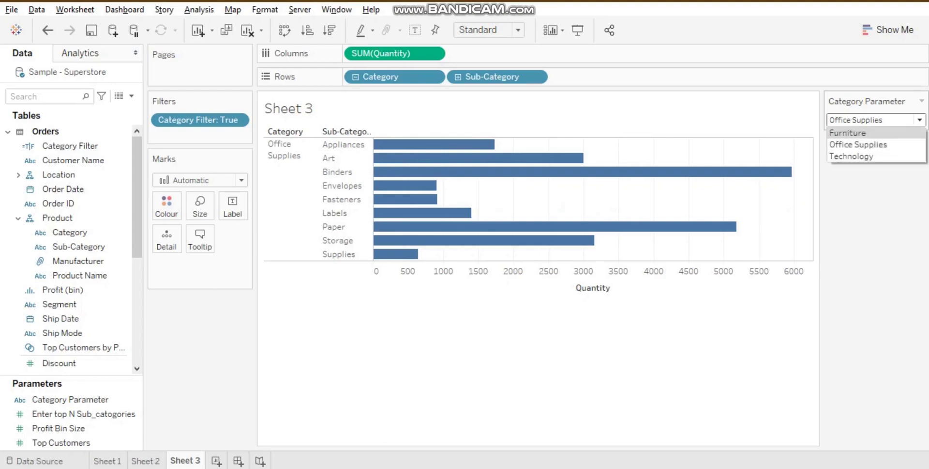
pyautogui.click(858, 156)
pyautogui.click(70, 146)
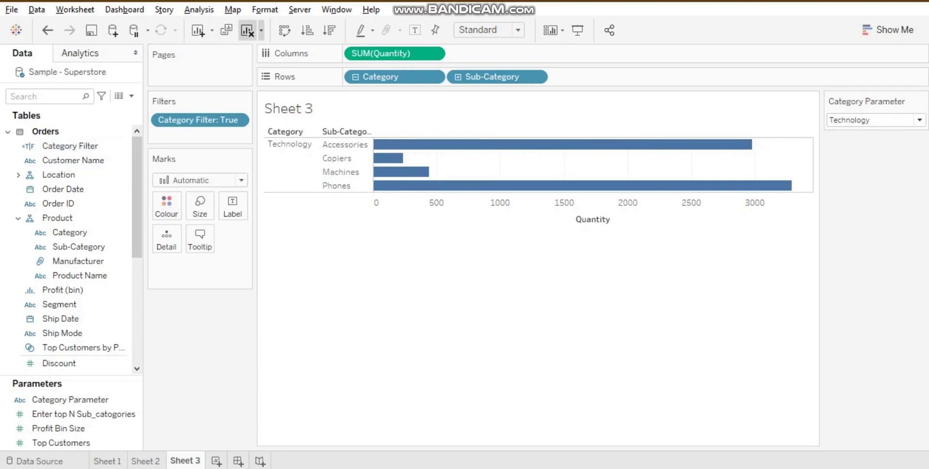
# Clear the worksheet, then switch to the Filter vs Parameter presentation and reveal its next bullet point
pyautogui.click(247, 30)
pyautogui.hotkey('alt', 'Tab')
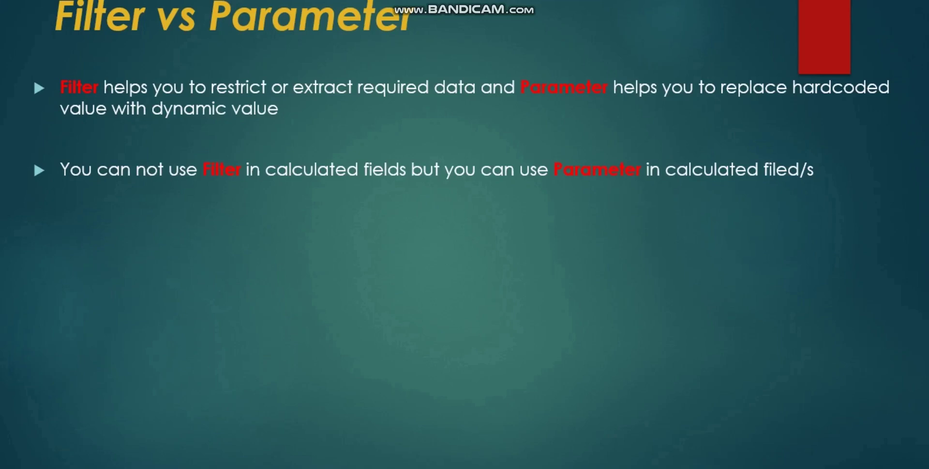
pyautogui.press('Right')
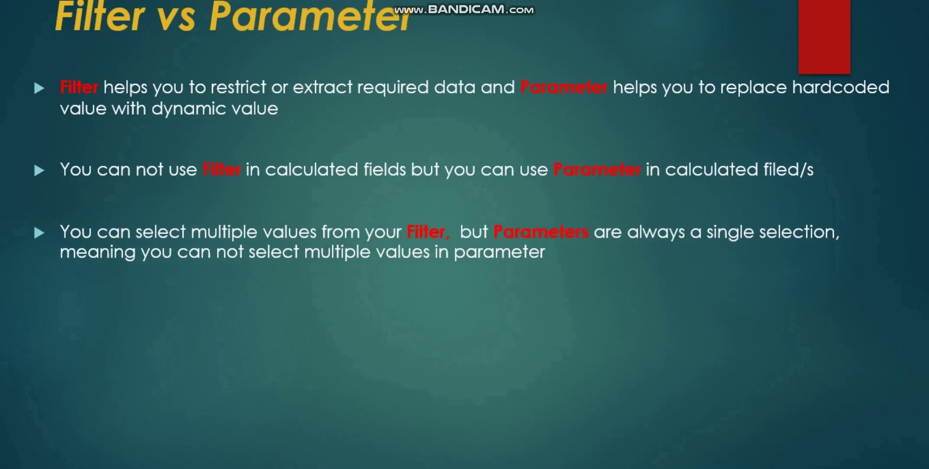
# Switch back to Tableau and show the Category Parameter control on the empty worksheet
pyautogui.hotkey('alt', 'Tab')
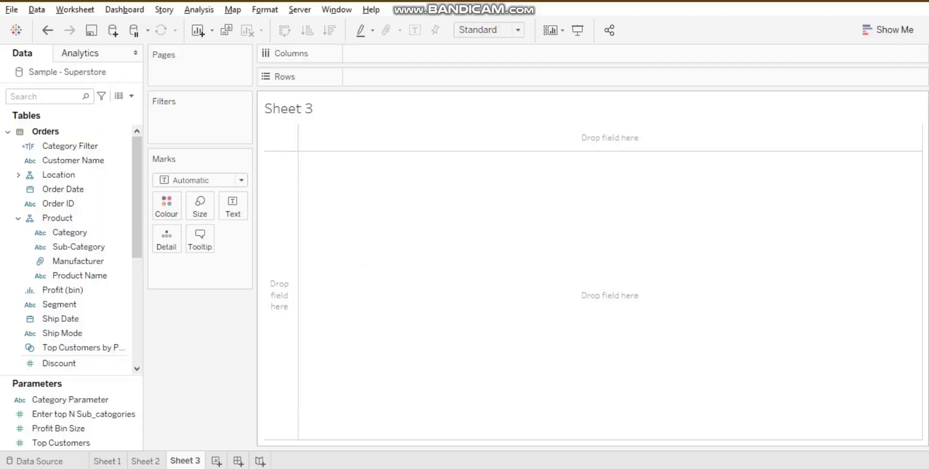
pyautogui.rightClick(68, 399)
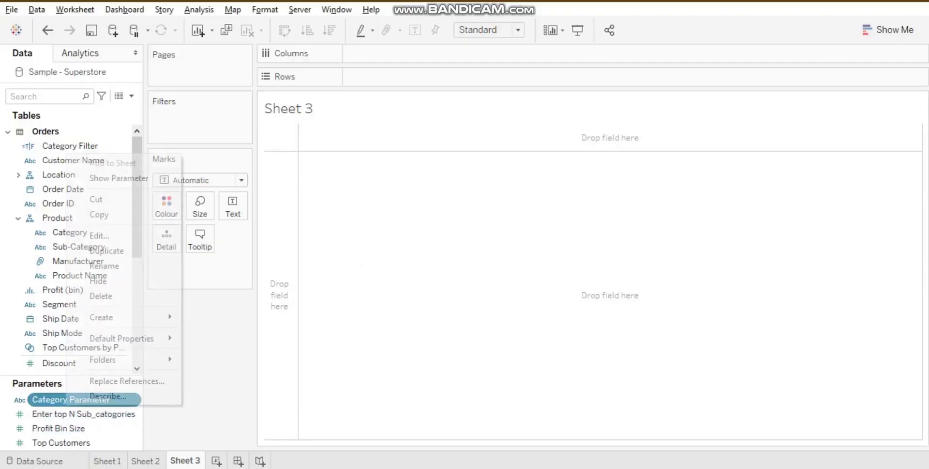
pyautogui.click(118, 177)
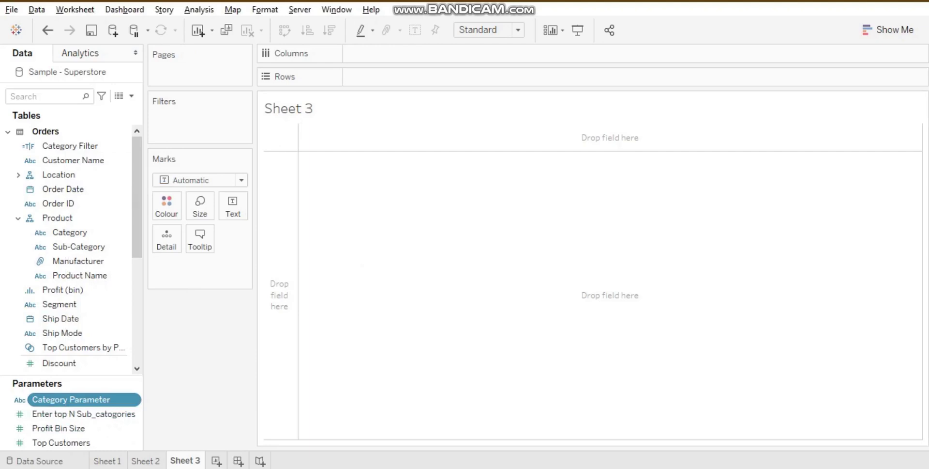
# Cycle the Category Parameter through Furniture and Office Supplies, ending on Technology, to demonstrate its single-value selection
pyautogui.click(919, 120)
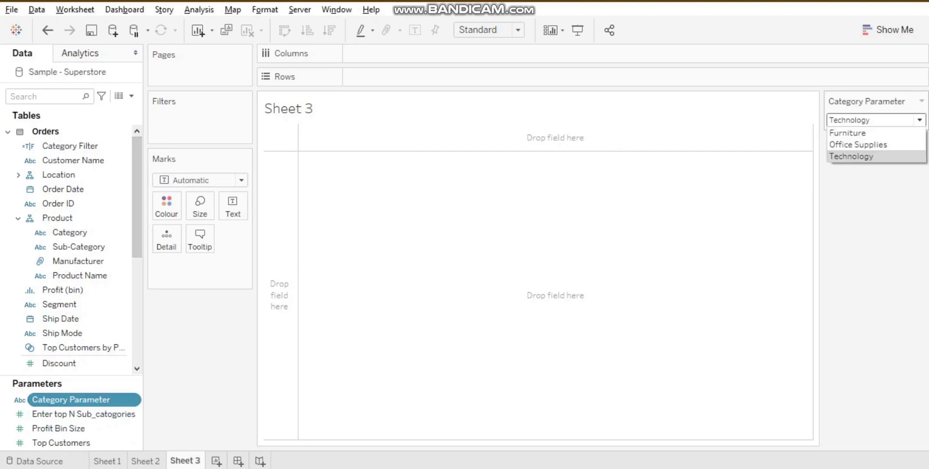
pyautogui.click(847, 132)
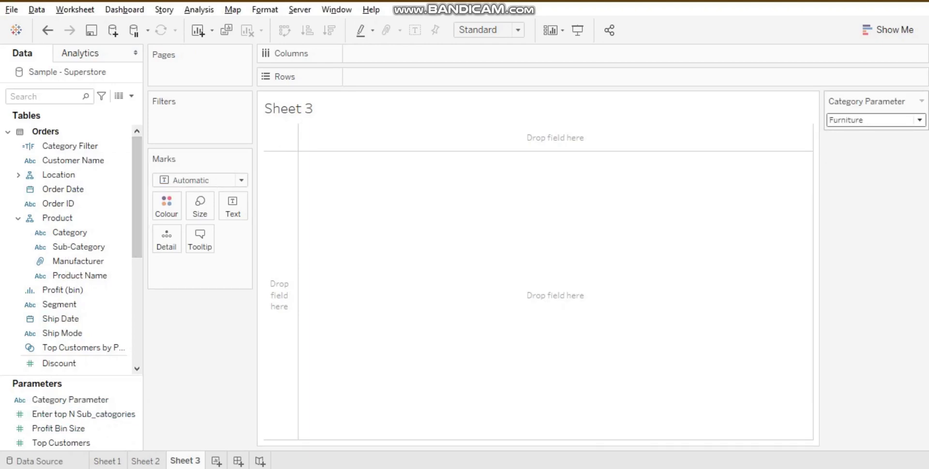
pyautogui.click(920, 120)
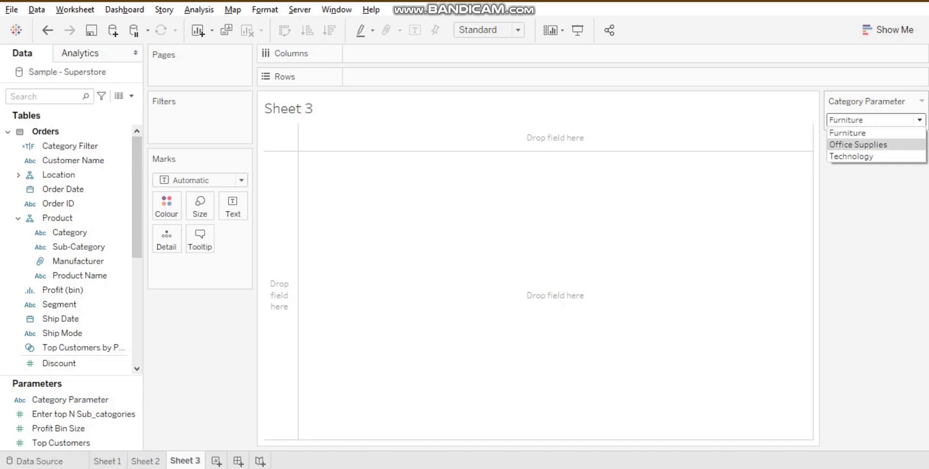
pyautogui.click(858, 144)
pyautogui.click(919, 119)
pyautogui.click(851, 156)
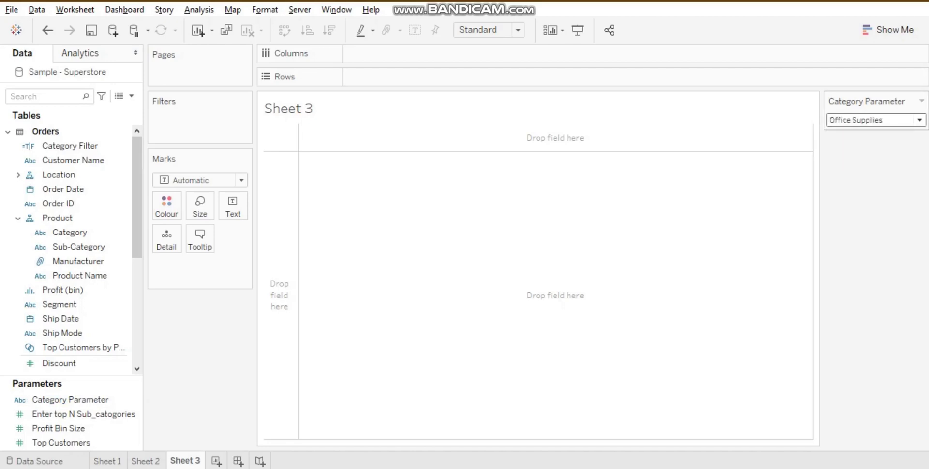
pyautogui.click(919, 120)
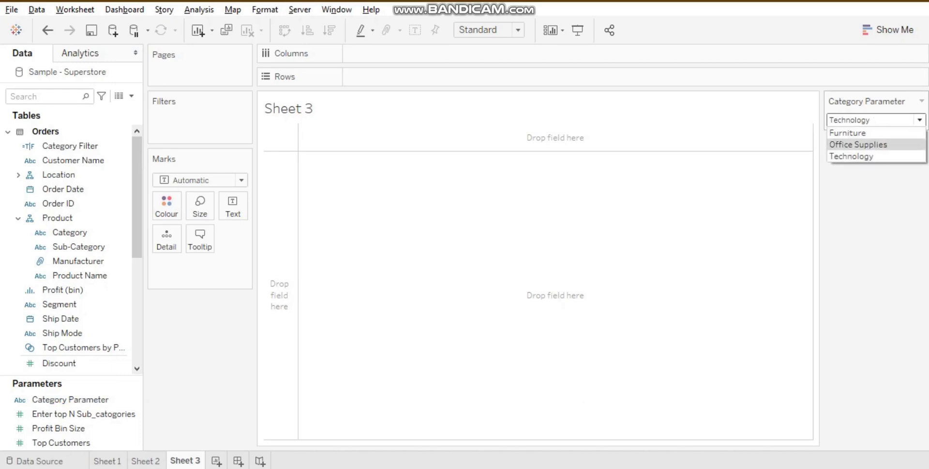
pyautogui.click(851, 156)
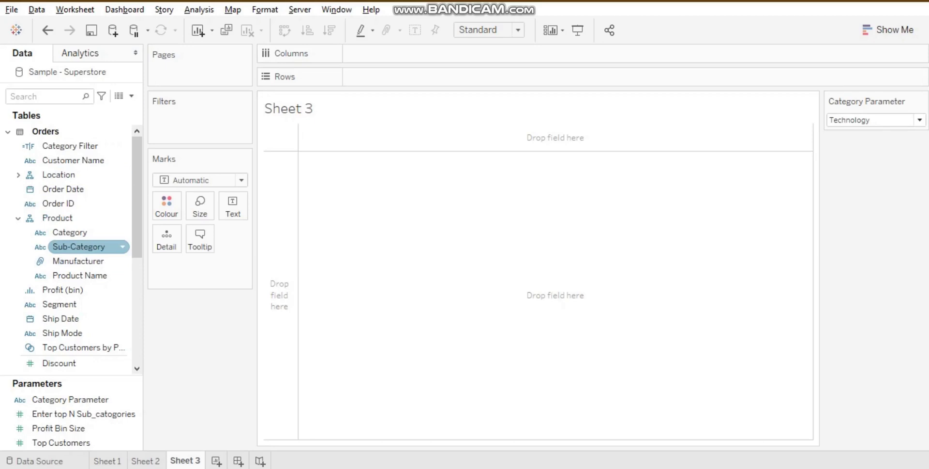
# Add a Category filter that includes all categories and show its control on the worksheet
pyautogui.moveTo(70, 232); pyautogui.dragTo(196, 121)
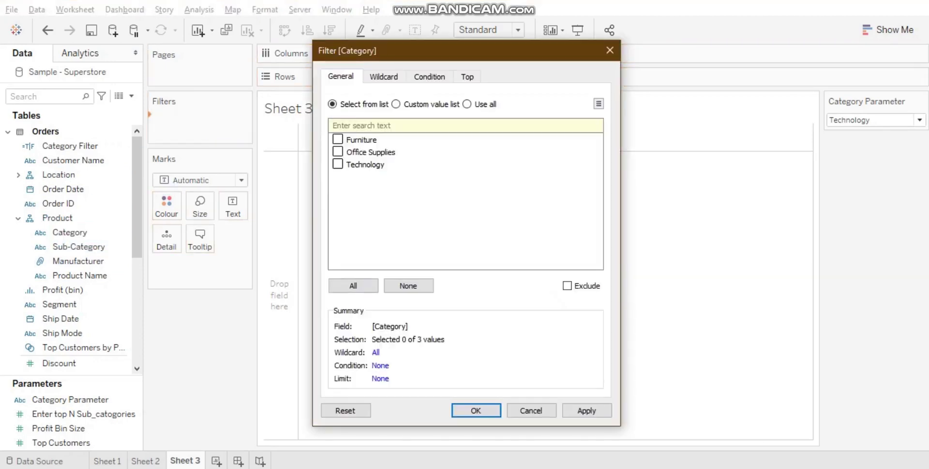
pyautogui.click(353, 285)
pyautogui.click(476, 410)
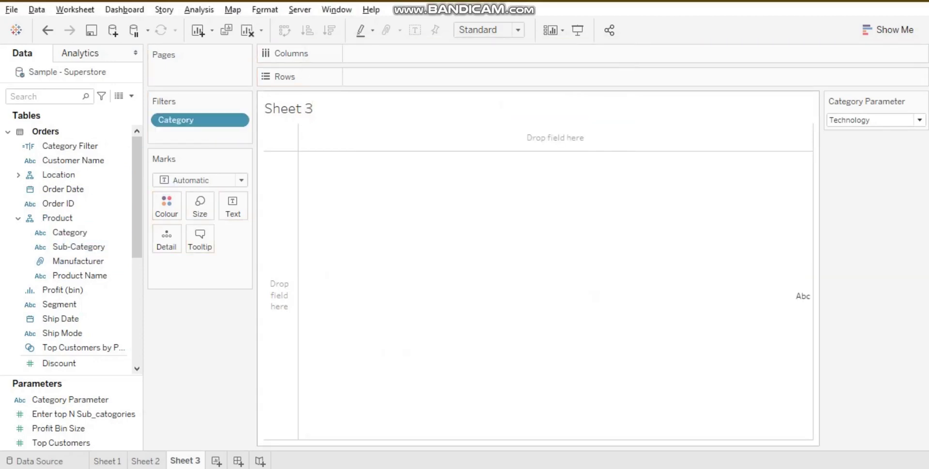
pyautogui.rightClick(189, 121)
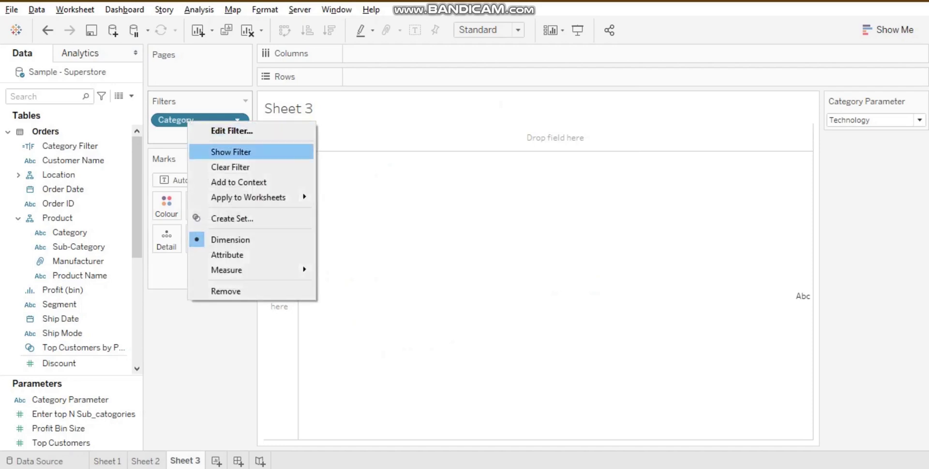
pyautogui.click(227, 151)
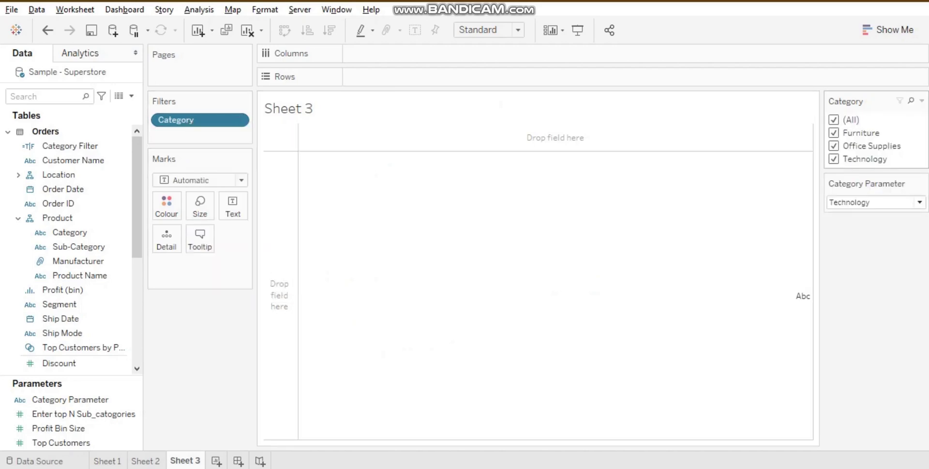
# Exclude Furniture and Technology in the Category filter, then include both again to demonstrate multiple selection
pyautogui.click(834, 133)
pyautogui.click(834, 158)
pyautogui.click(834, 132)
pyautogui.click(834, 159)
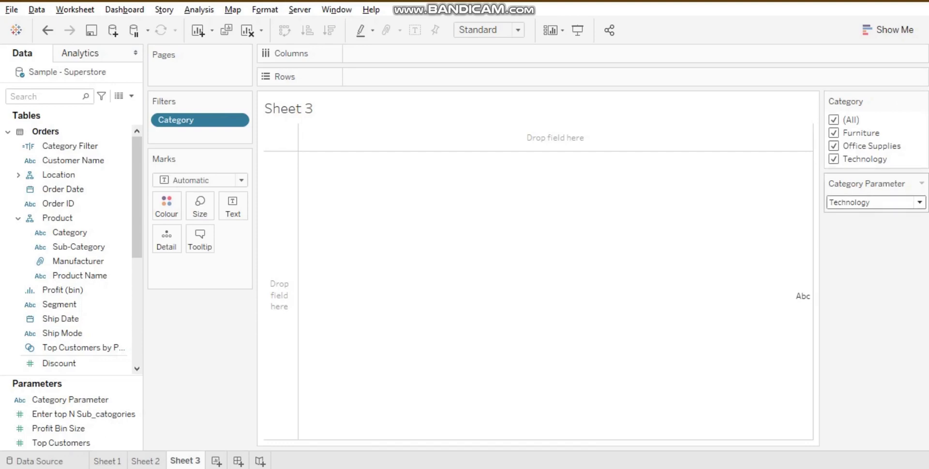
# Set the Category Parameter to Furniture, then switch to the presentation and reveal its next bullet point
pyautogui.click(919, 202)
pyautogui.click(847, 215)
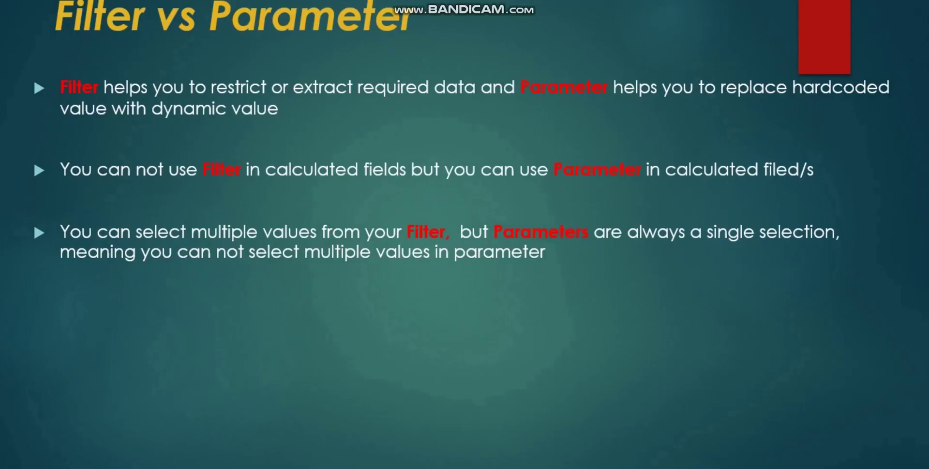
pyautogui.press('Right')
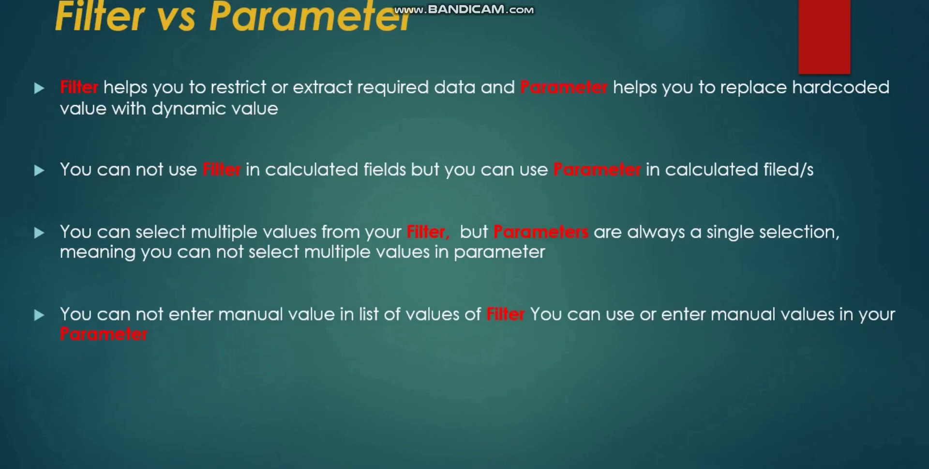
# Switch back to Tableau, clear the worksheet and review the options available for the Category field
pyautogui.hotkey('alt', 'Tab')
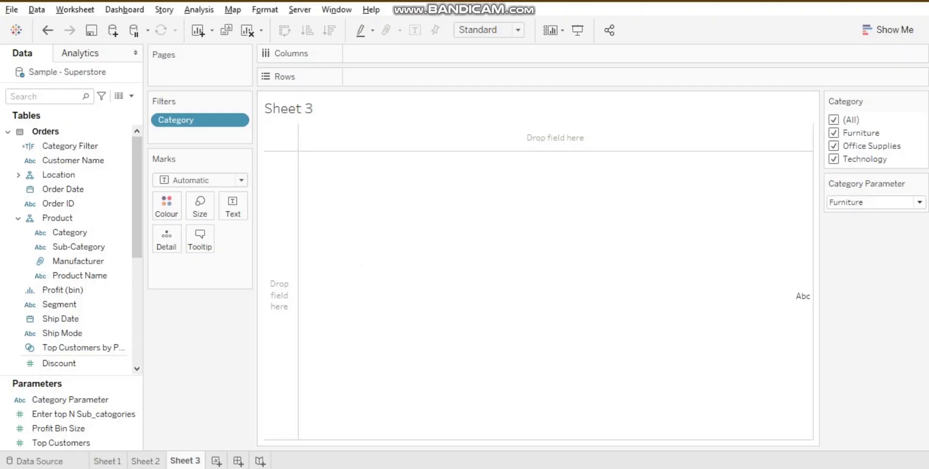
pyautogui.click(248, 30)
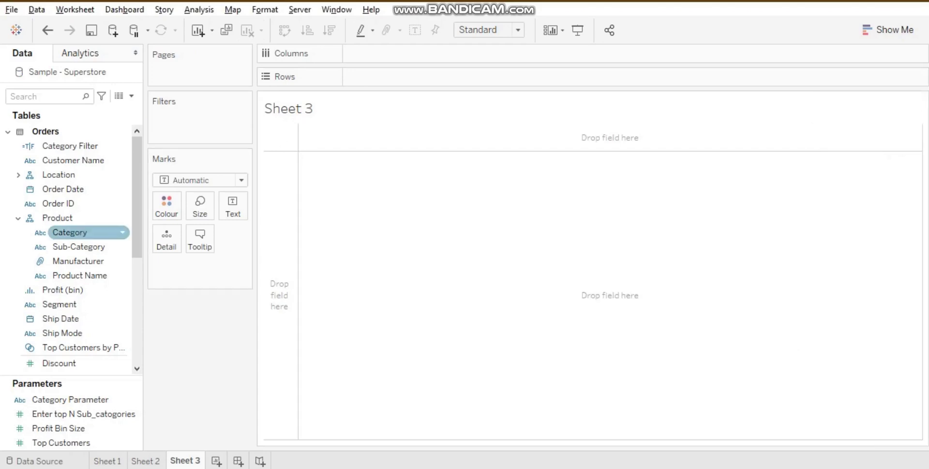
pyautogui.rightClick(88, 232)
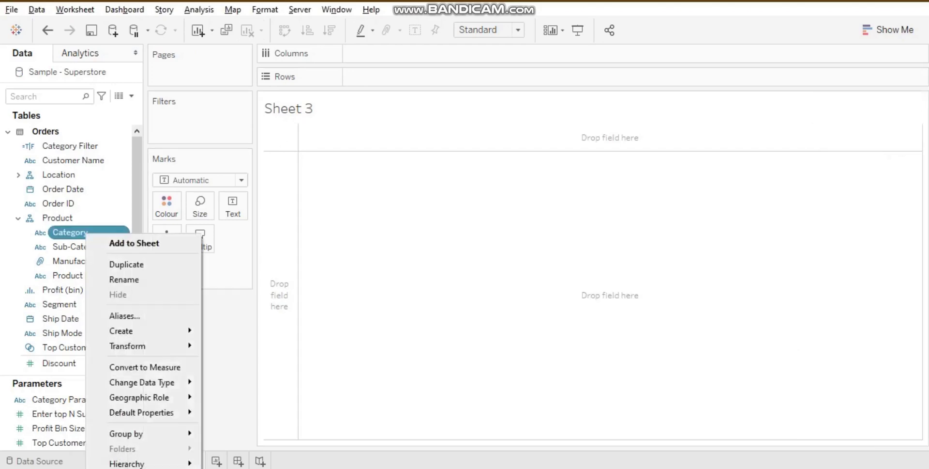
pyautogui.press('Escape')
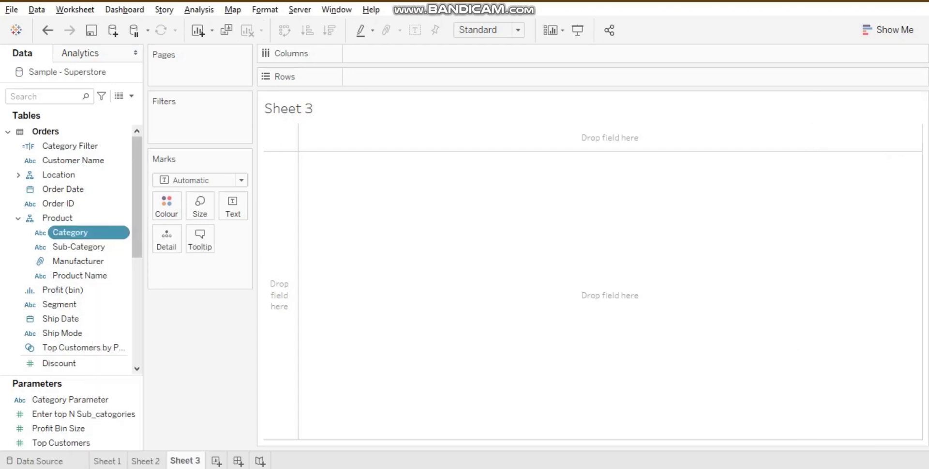
# Add Electronic as a manual entry to the Category Parameter's list of values
pyautogui.click(71, 399)
pyautogui.rightClick(73, 399)
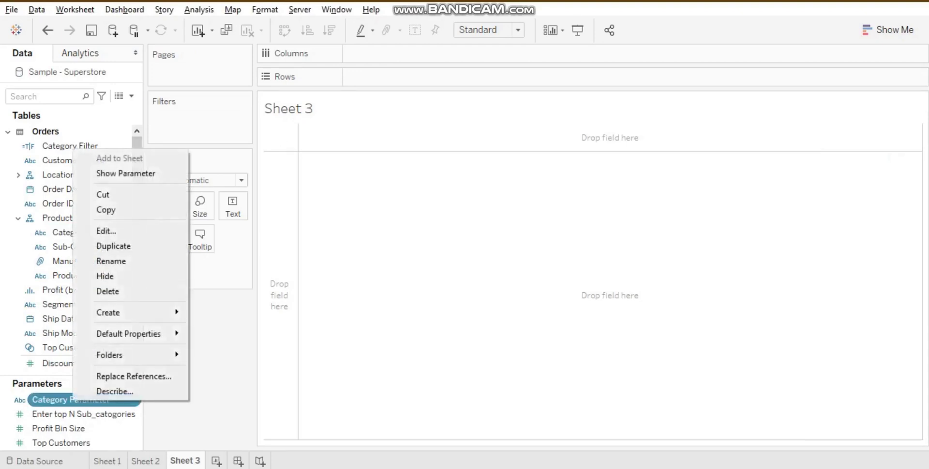
pyautogui.click(106, 230)
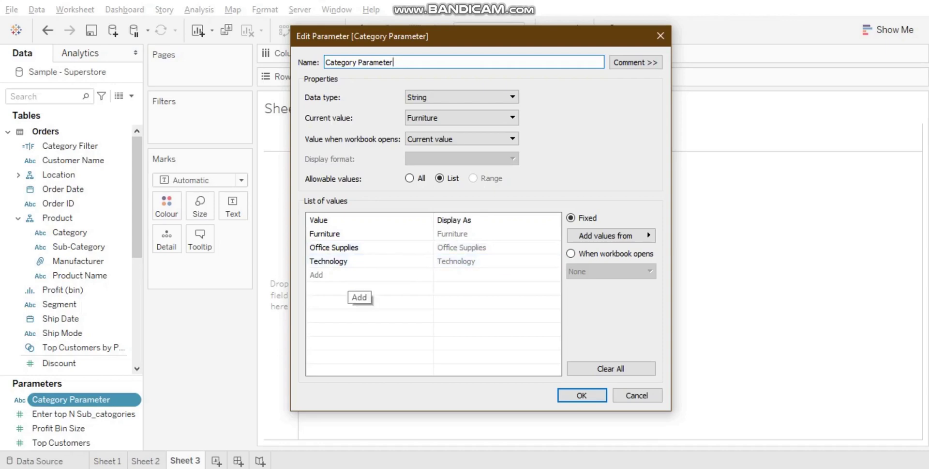
pyautogui.click(348, 274)
pyautogui.write('El')
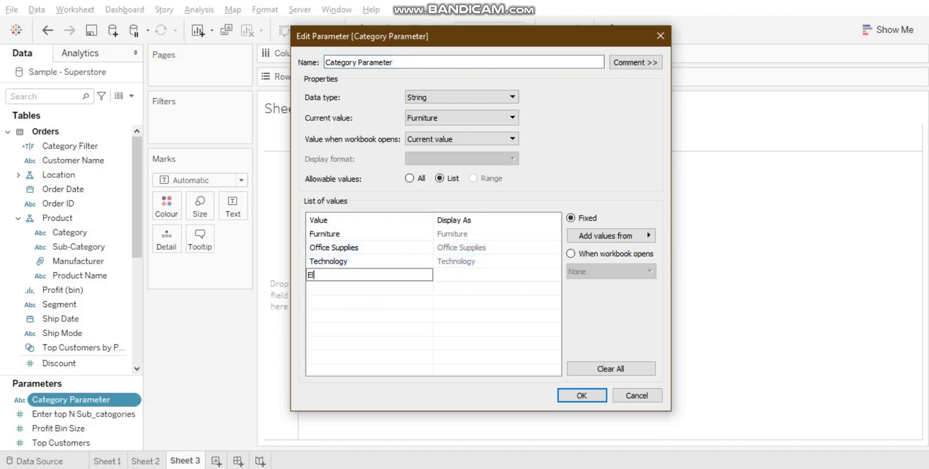
pyautogui.write('ectronic')
pyautogui.press('Return')
pyautogui.click(582, 395)
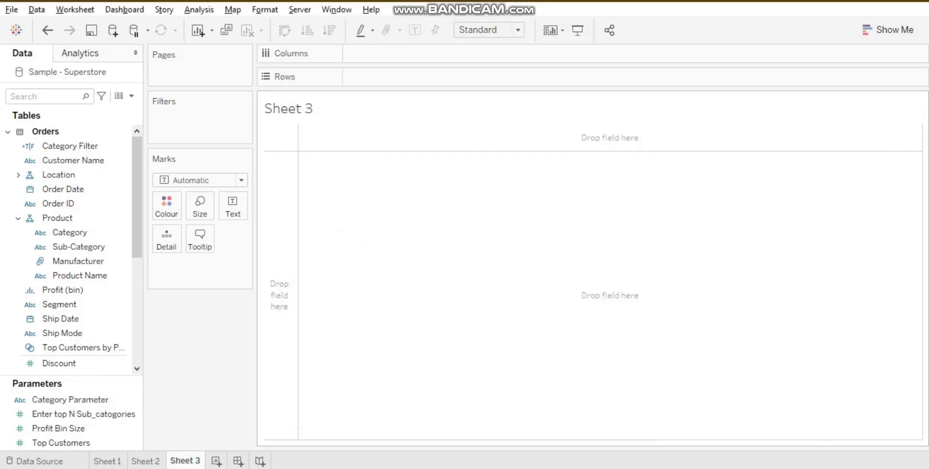
# Show the Category Parameter control on the worksheet and check its list of selectable values
pyautogui.rightClick(78, 399)
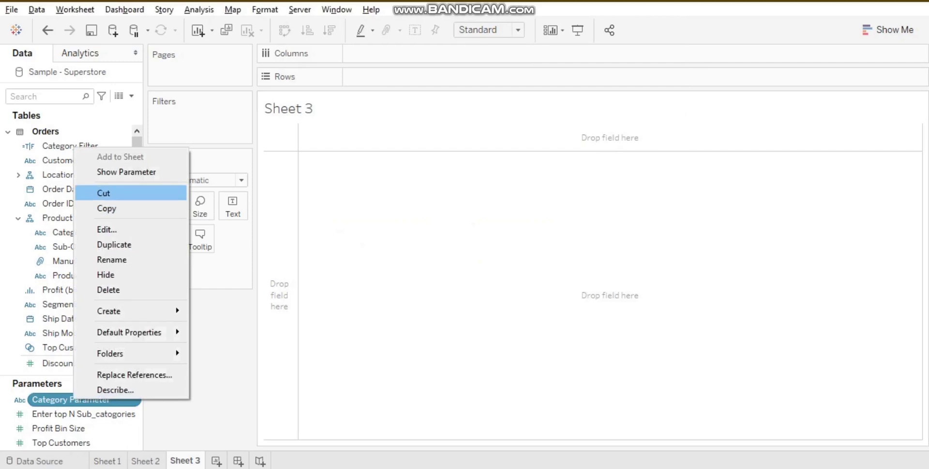
pyautogui.click(112, 171)
pyautogui.click(919, 119)
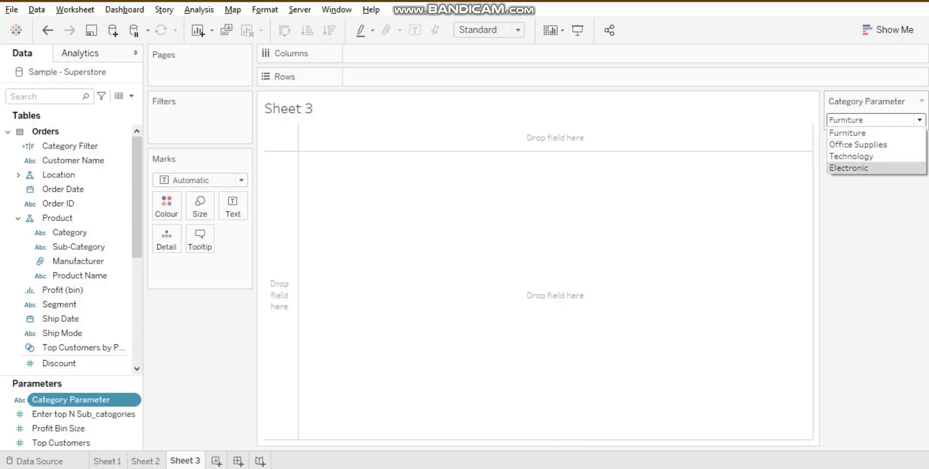
pyautogui.press('Escape')
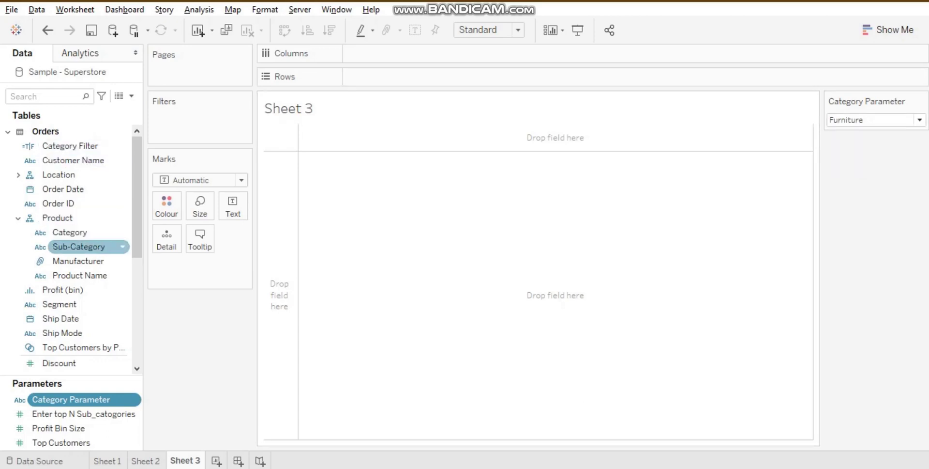
# Filter the worksheet by Category with all values included and show the filter control
pyautogui.moveTo(73, 232); pyautogui.dragTo(167, 129)
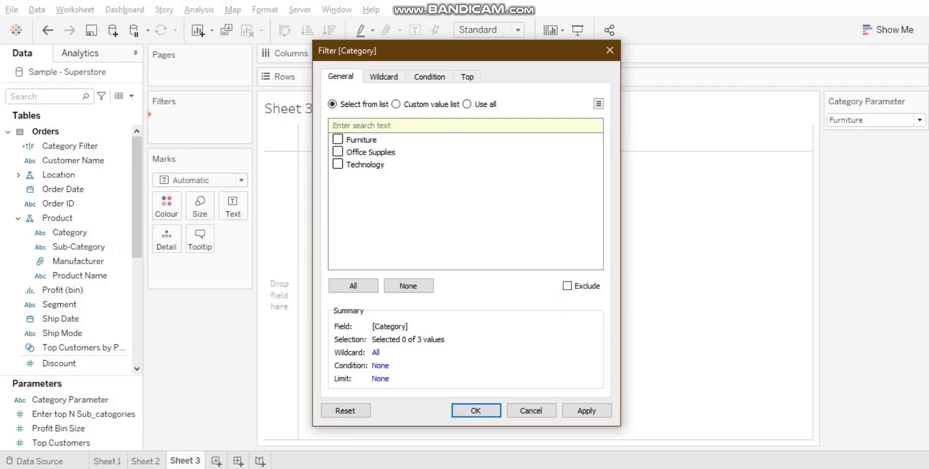
pyautogui.click(353, 285)
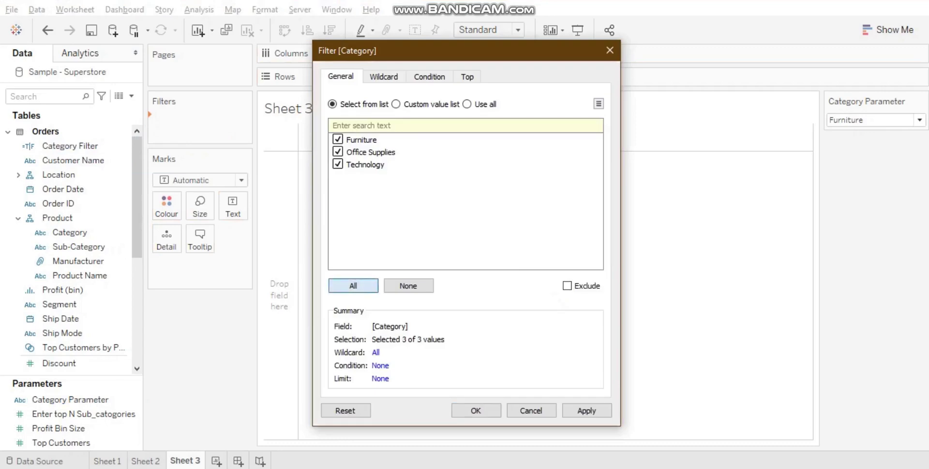
pyautogui.click(476, 410)
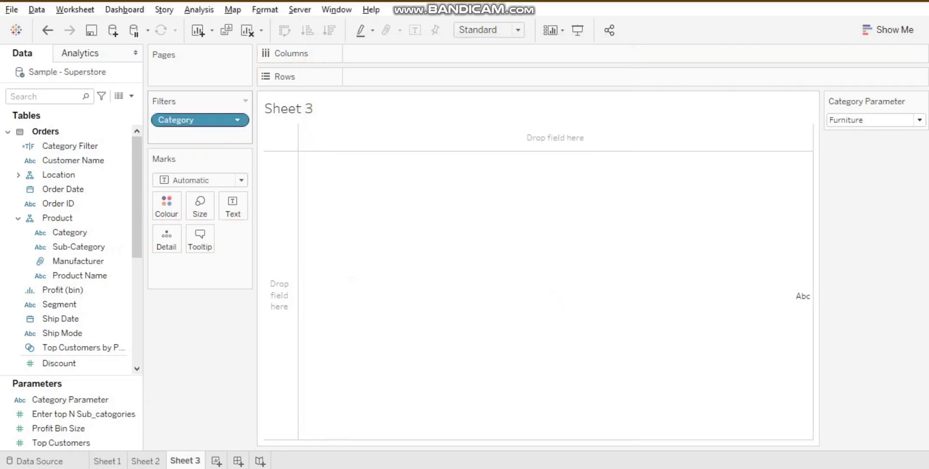
pyautogui.rightClick(161, 119)
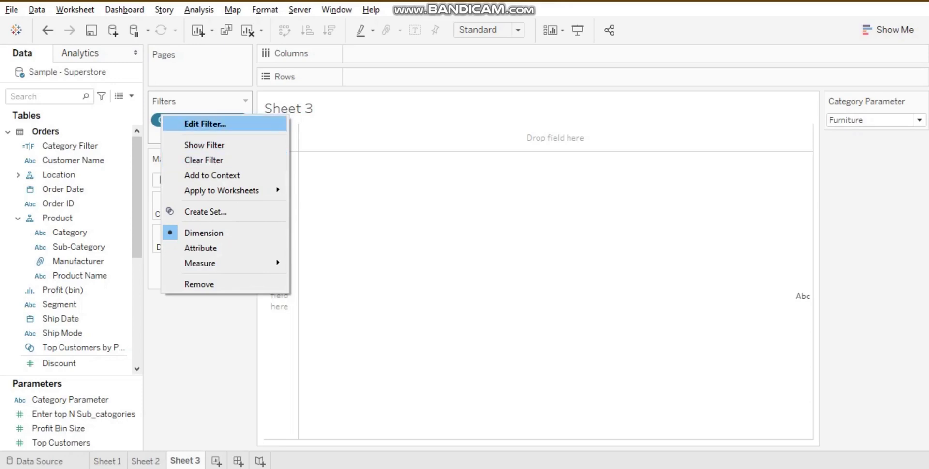
pyautogui.click(205, 145)
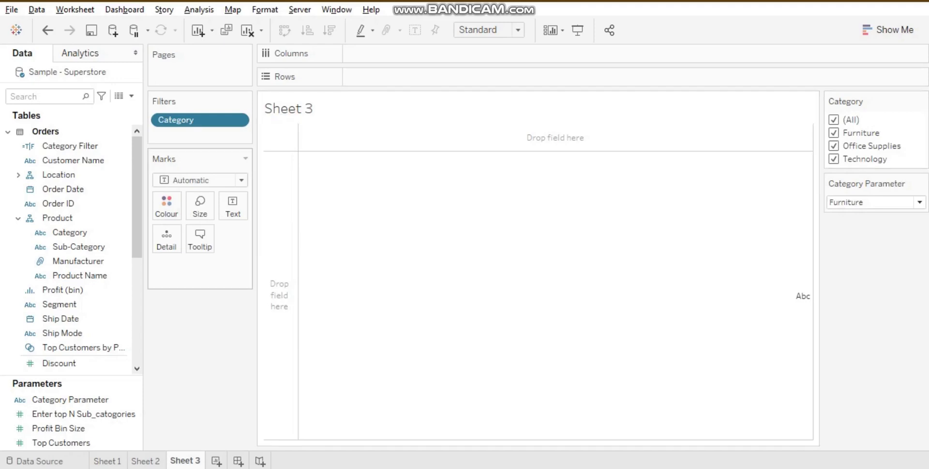
# Put Category on Rows, then remove the stray Order ID field and the duplicate Category field
pyautogui.click(70, 232)
pyautogui.moveTo(69, 232); pyautogui.dragTo(373, 75)
pyautogui.moveTo(70, 231); pyautogui.dragTo(364, 76)
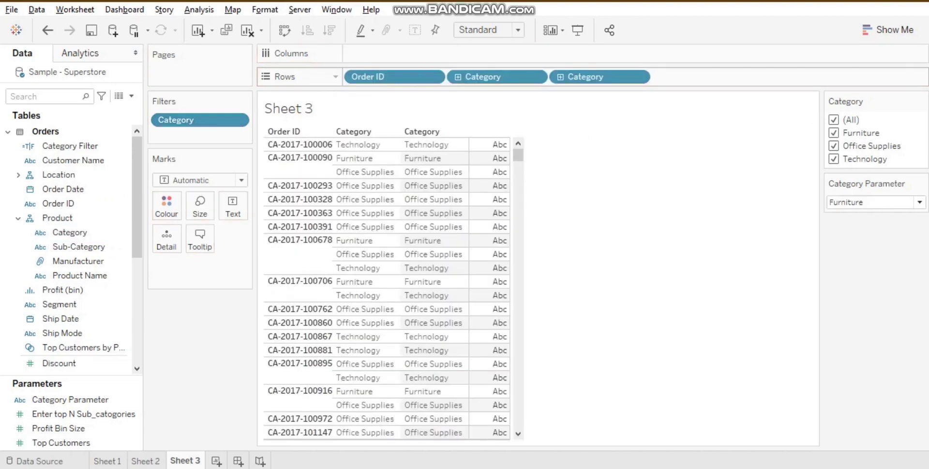
pyautogui.moveTo(368, 76); pyautogui.dragTo(49, 201)
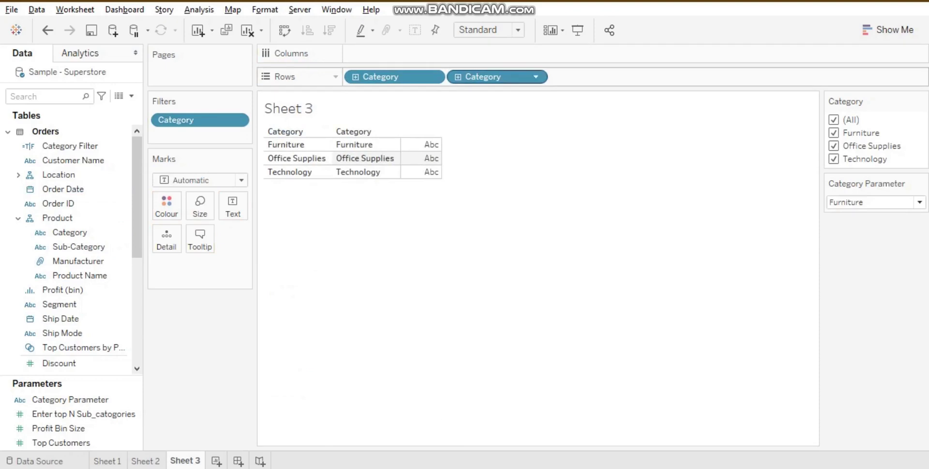
pyautogui.moveTo(484, 77); pyautogui.dragTo(75, 261)
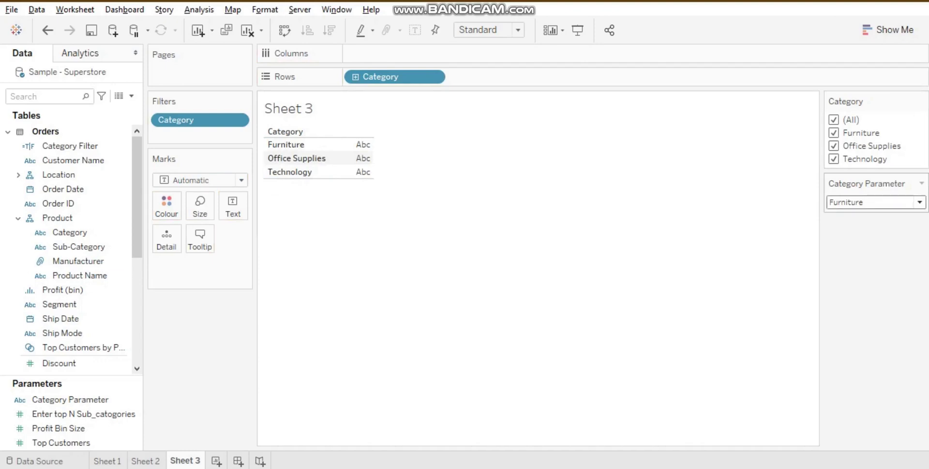
# Compare the Category Parameter's list with the filter values, read the presentation's point on filter types, and return to Tableau
pyautogui.click(919, 202)
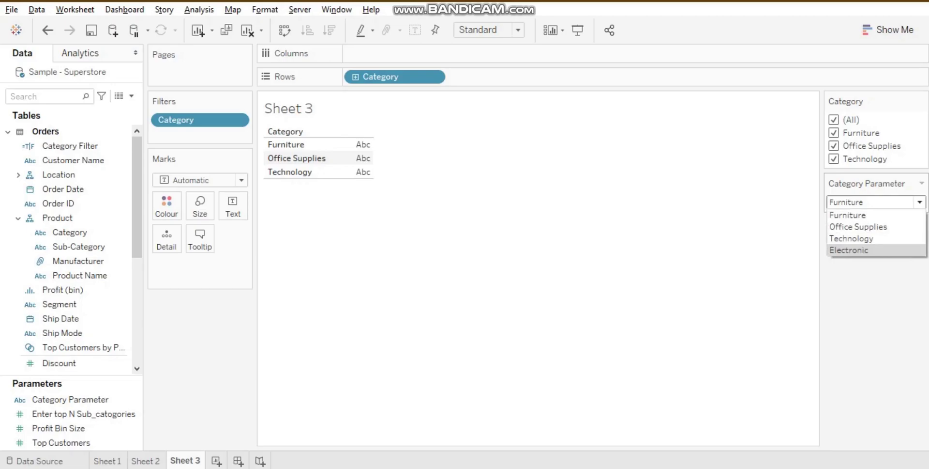
pyautogui.hotkey('alt', 'Tab')
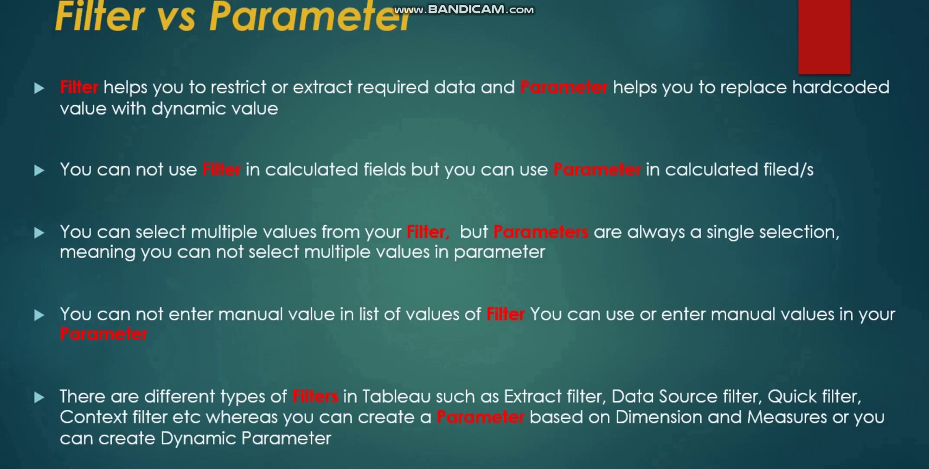
pyautogui.hotkey('alt', 'Tab')
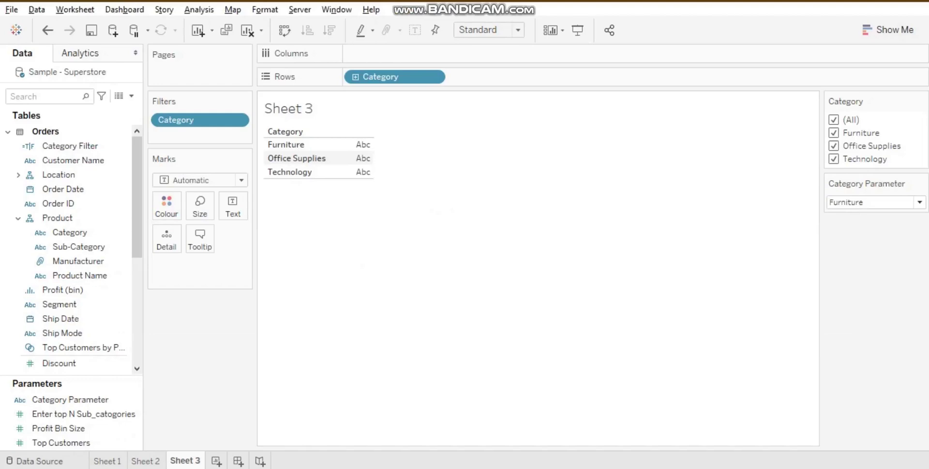
# On the data source page, switch the Sample - Superstore connection to Extract, then back to Live
pyautogui.click(40, 460)
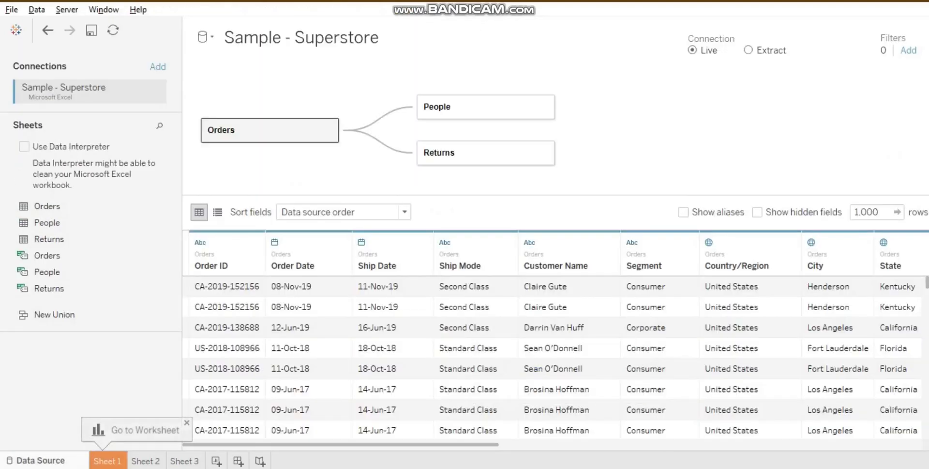
pyautogui.click(748, 50)
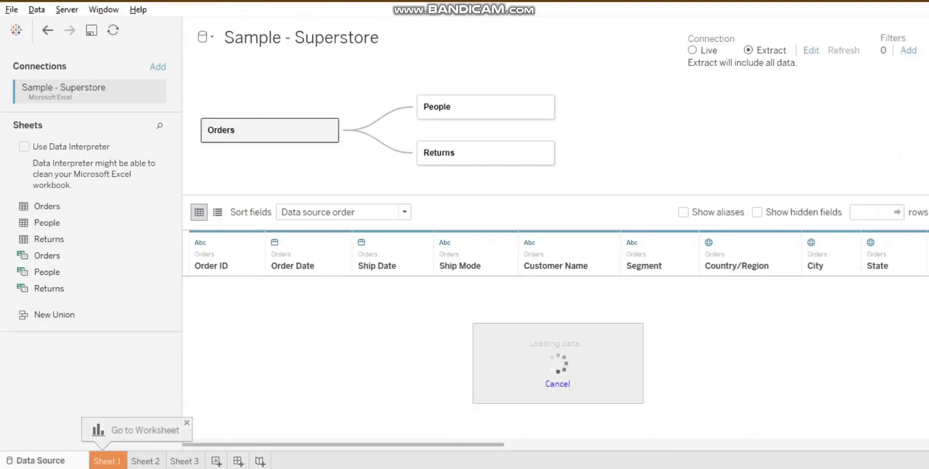
pyautogui.click(692, 50)
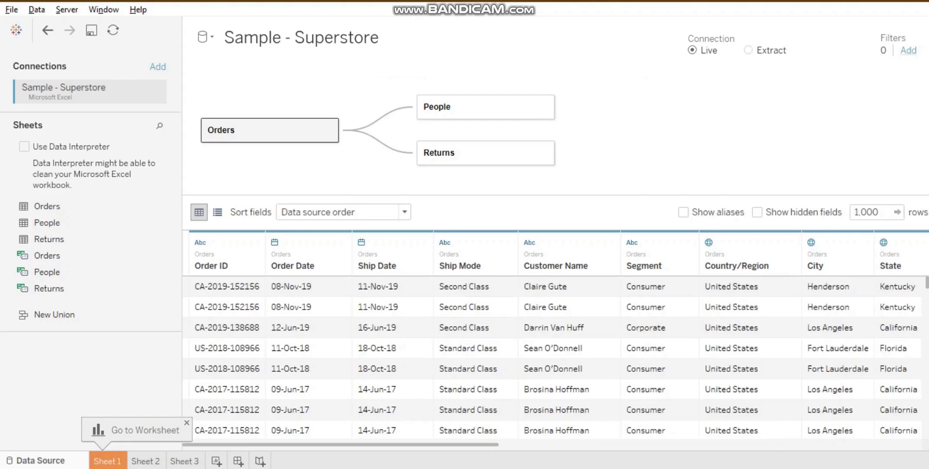
# Add a data source filter on Category that keeps only Technology, then check its effect on Sheet 3
pyautogui.click(908, 50)
pyautogui.click(323, 272)
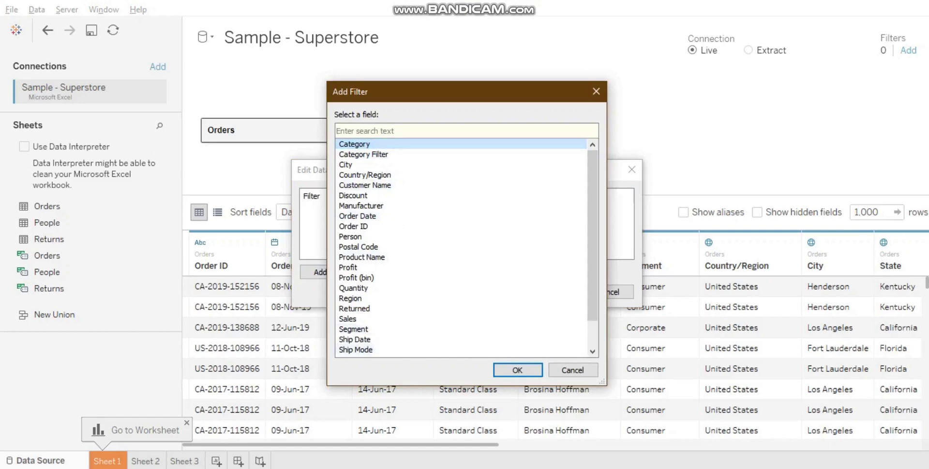
pyautogui.click(518, 369)
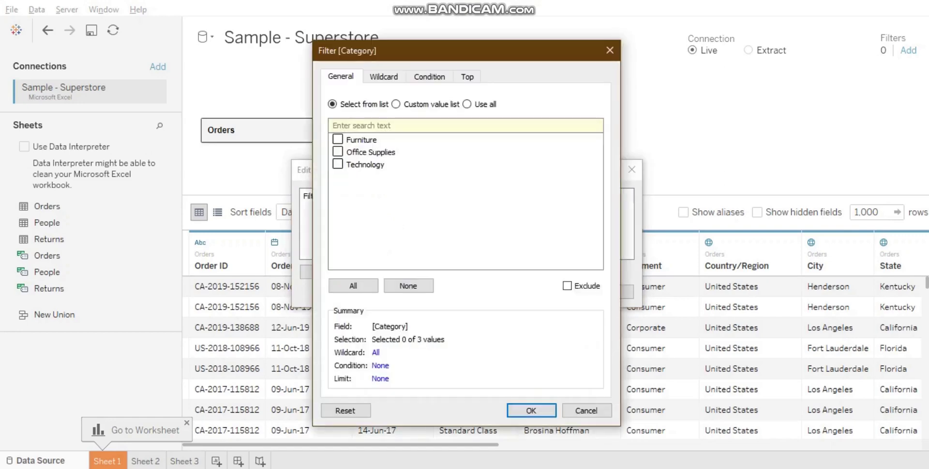
pyautogui.click(338, 164)
pyautogui.click(531, 410)
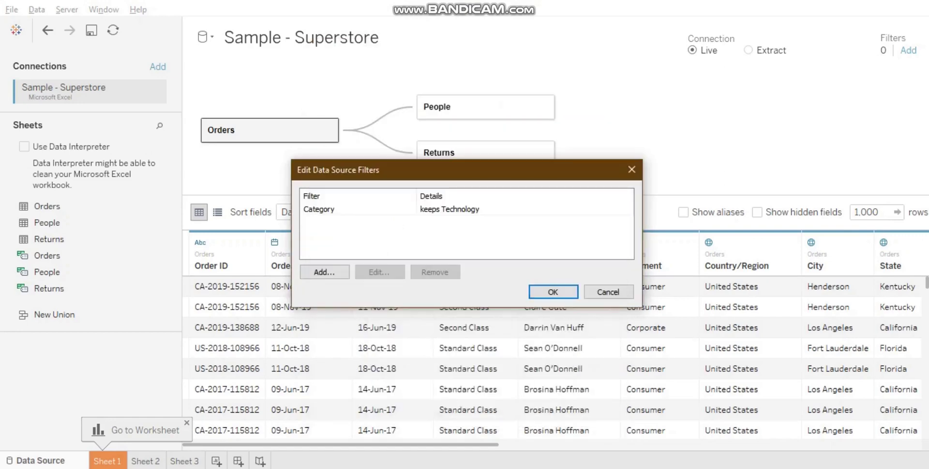
pyautogui.click(546, 291)
pyautogui.click(184, 460)
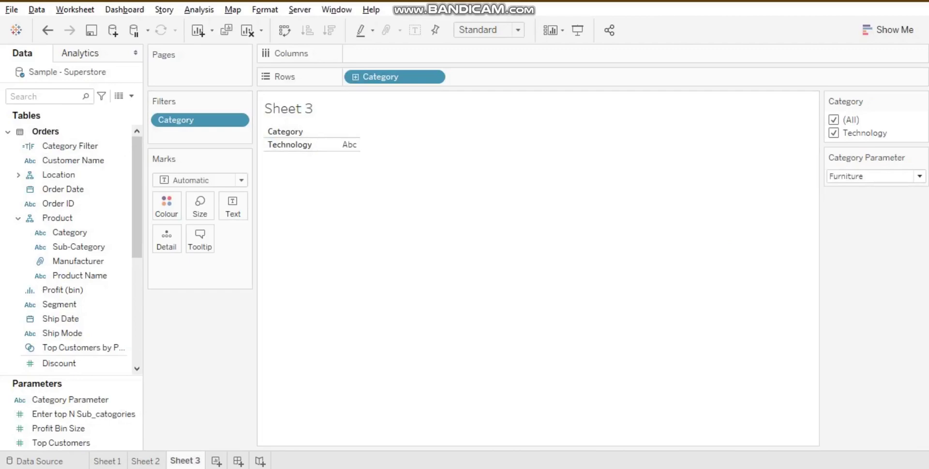
# Remove the Category filter from the data source filters
pyautogui.click(40, 460)
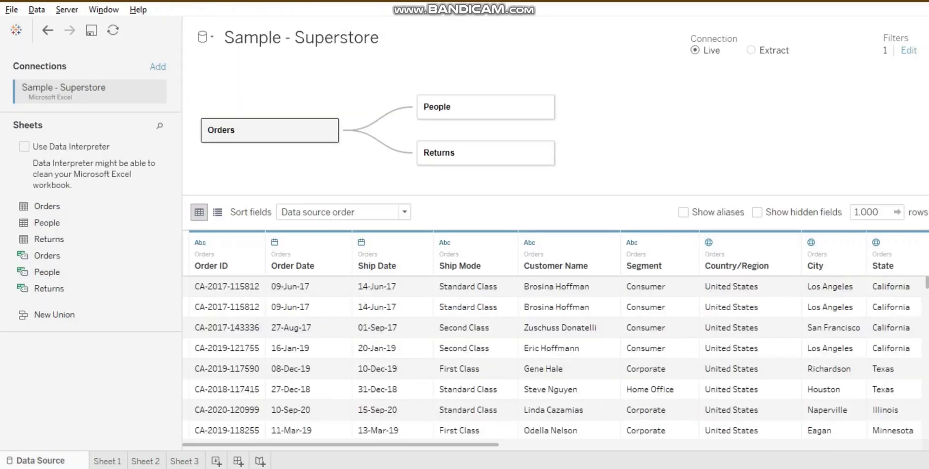
pyautogui.click(909, 50)
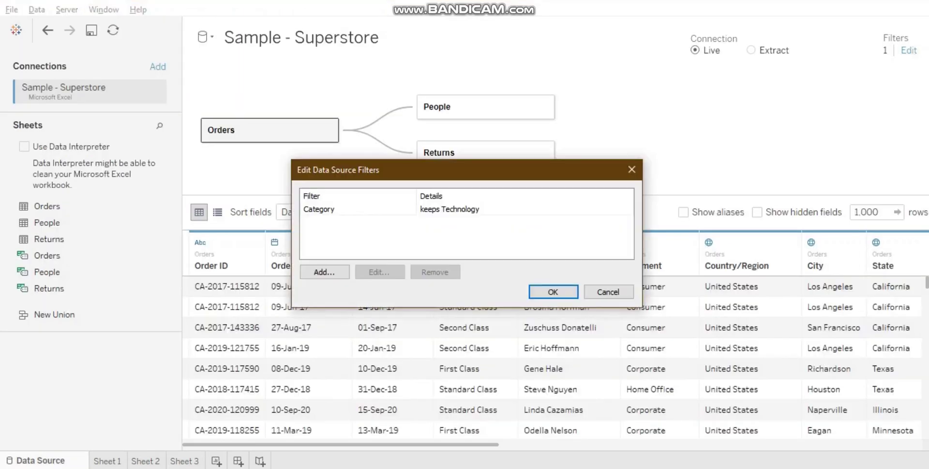
pyautogui.click(339, 209)
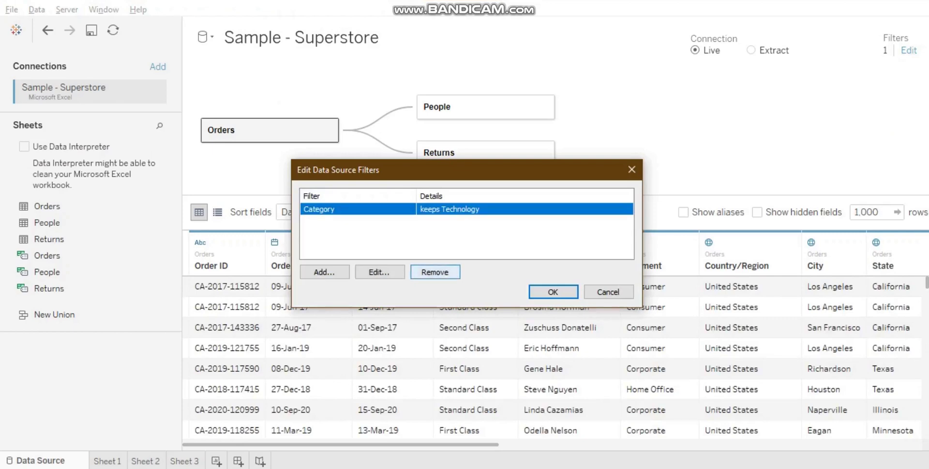
pyautogui.click(434, 271)
pyautogui.press('Return')
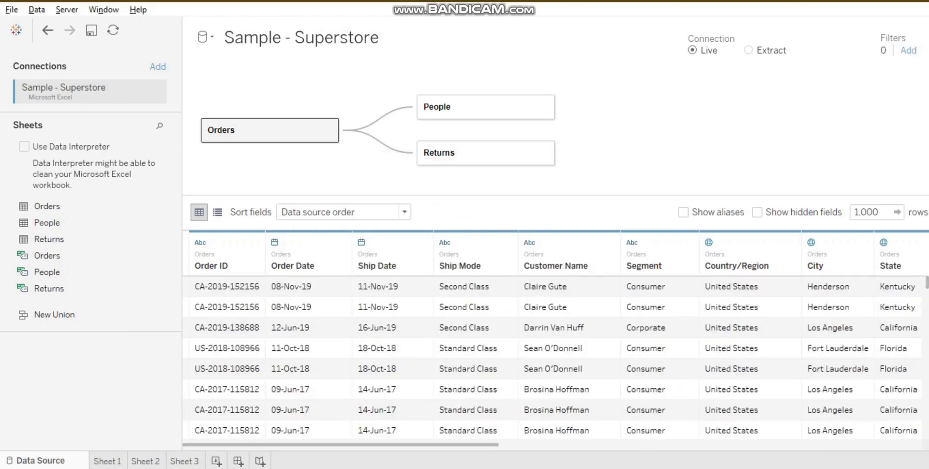
# On Sheet 1, show the Category filter control, include all categories, and open the filter's options
pyautogui.click(108, 460)
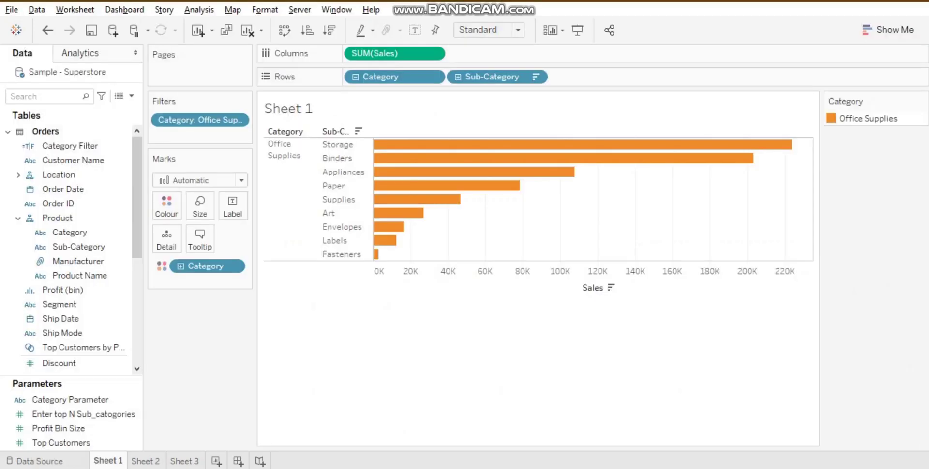
pyautogui.click(199, 120)
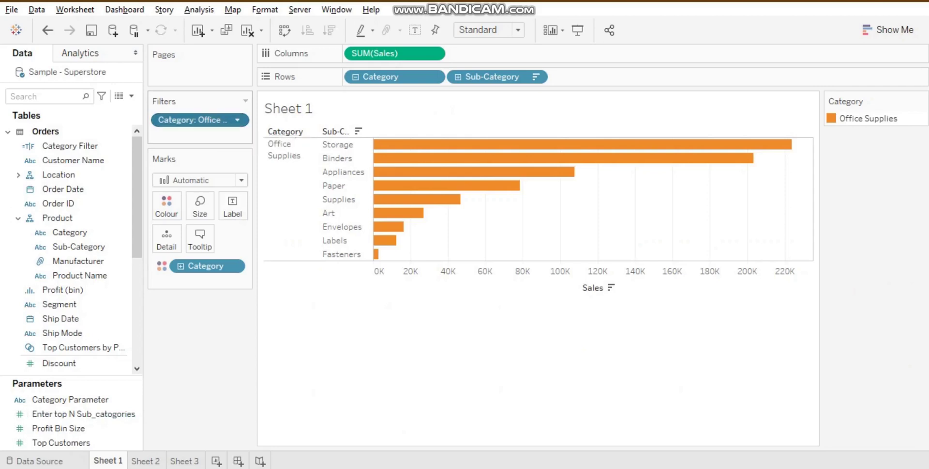
pyautogui.rightClick(198, 119)
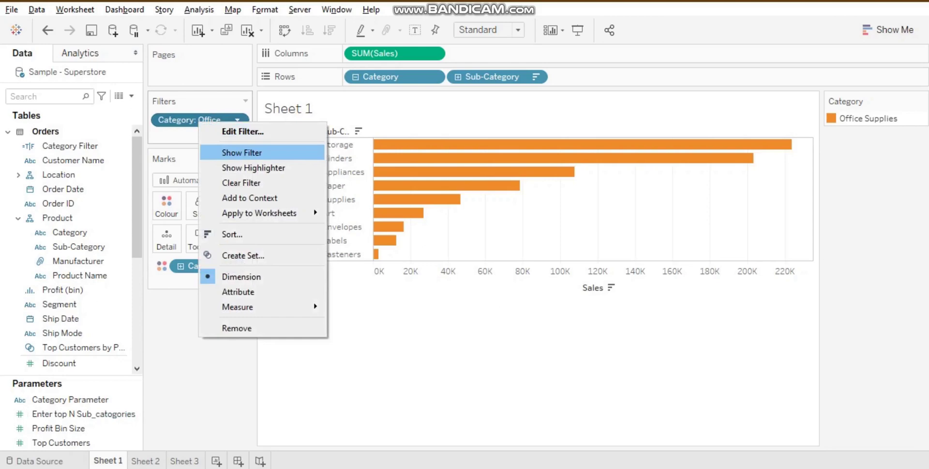
pyautogui.click(223, 152)
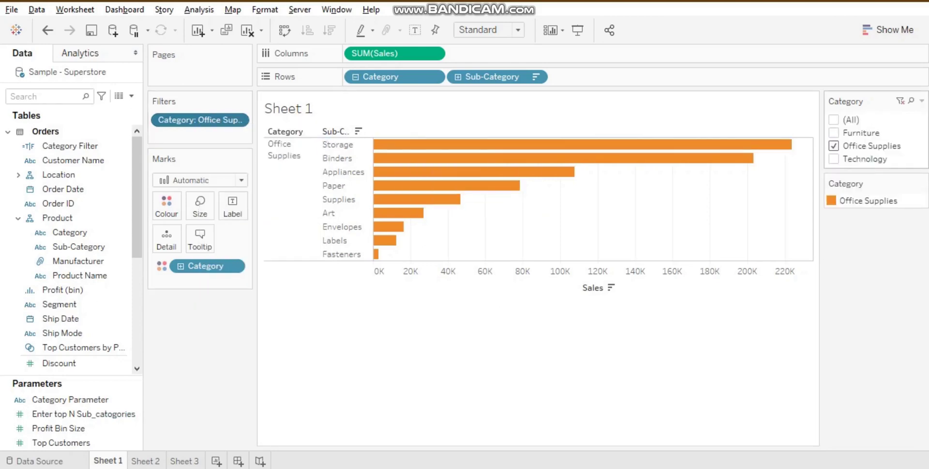
pyautogui.click(834, 119)
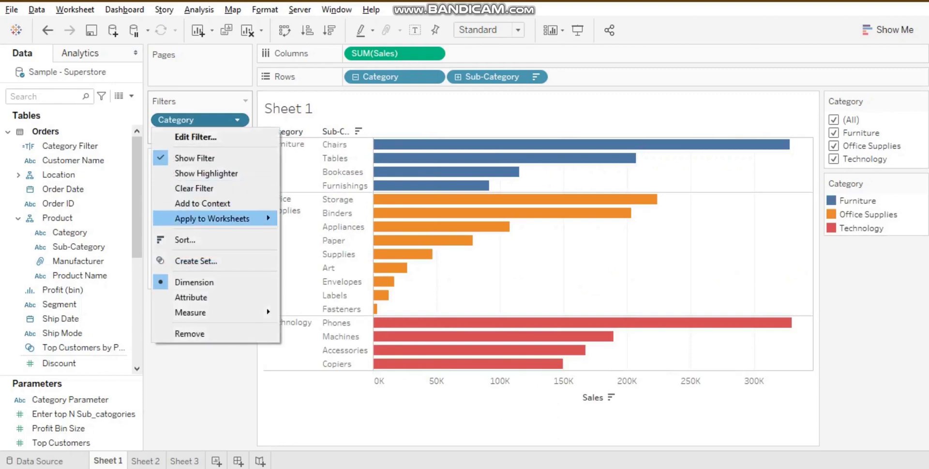
pyautogui.moveTo(213, 218)
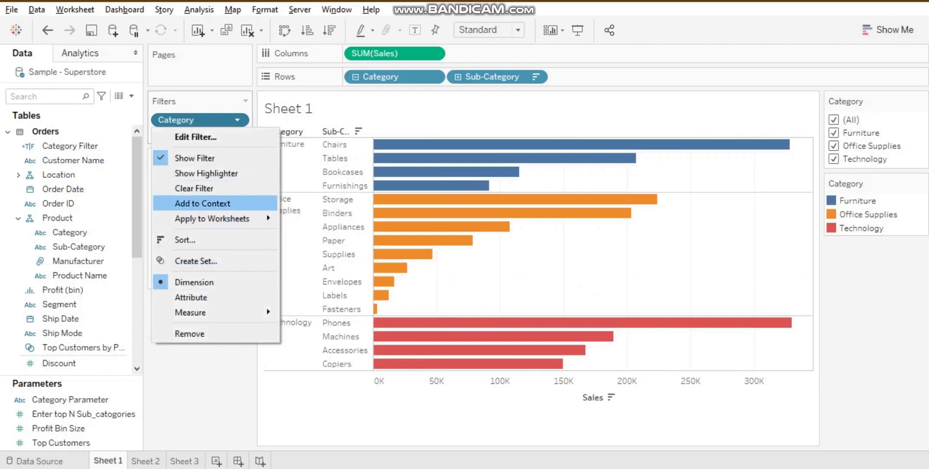
# Add the Category filter on Sheet 1 to context
pyautogui.click(203, 203)
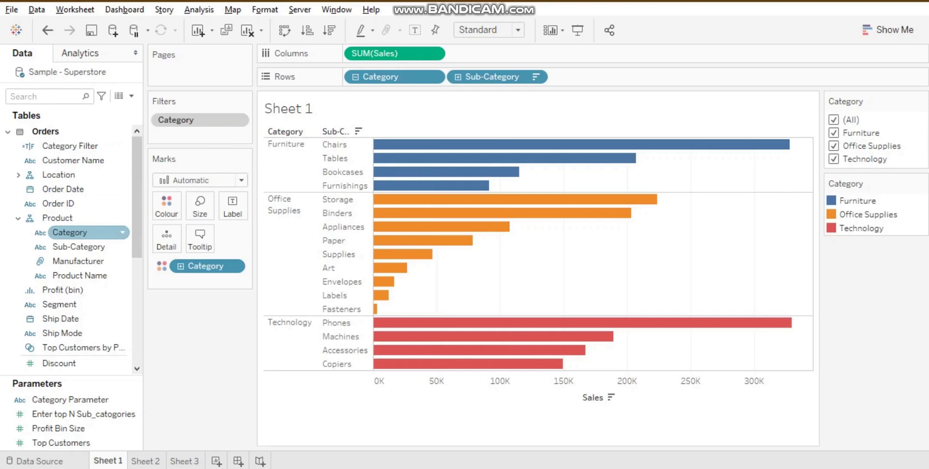
# Examine the List and All allowable-value options for a parameter based on the Sales measure, without creating it
pyautogui.moveTo(137, 228); pyautogui.dragTo(137, 309)
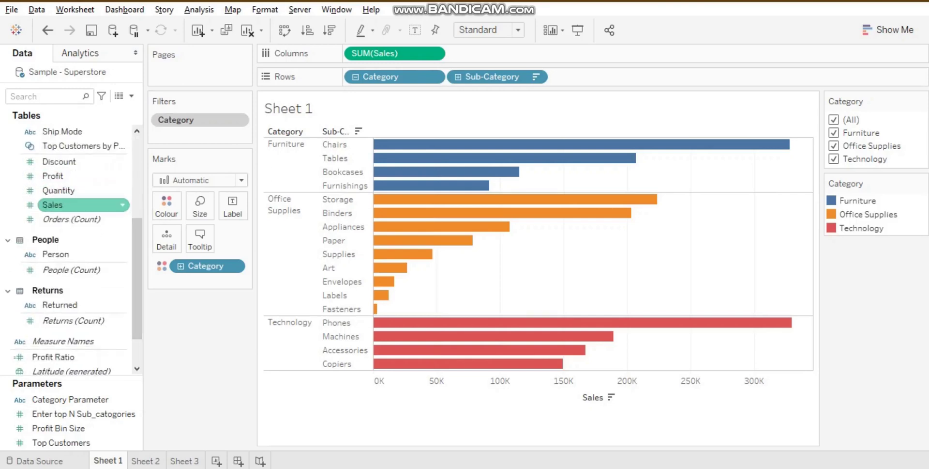
pyautogui.rightClick(65, 205)
pyautogui.rightClick(59, 204)
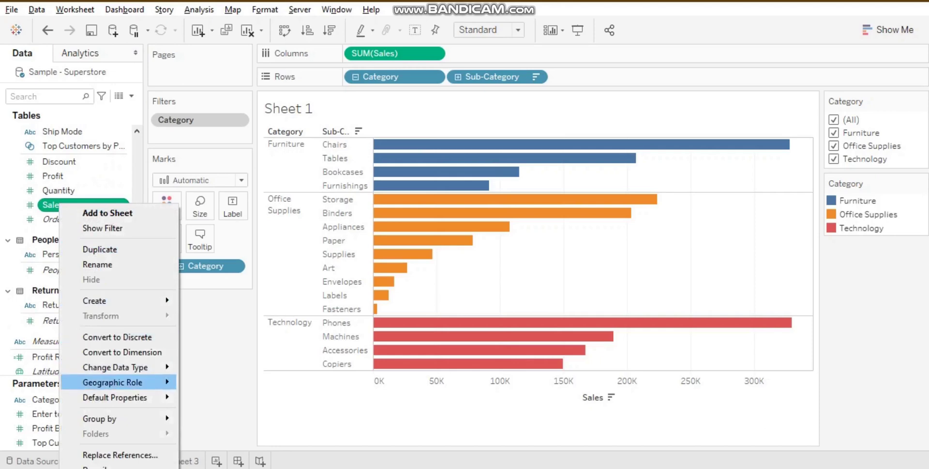
pyautogui.moveTo(113, 382)
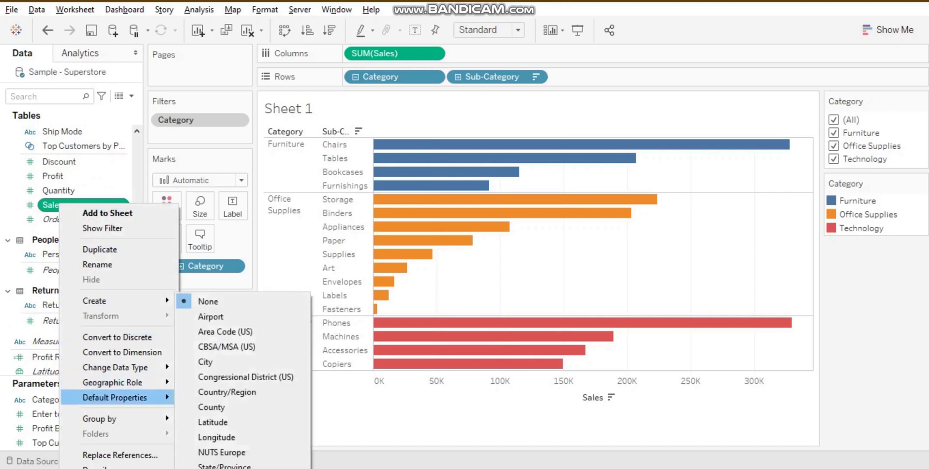
pyautogui.moveTo(115, 397)
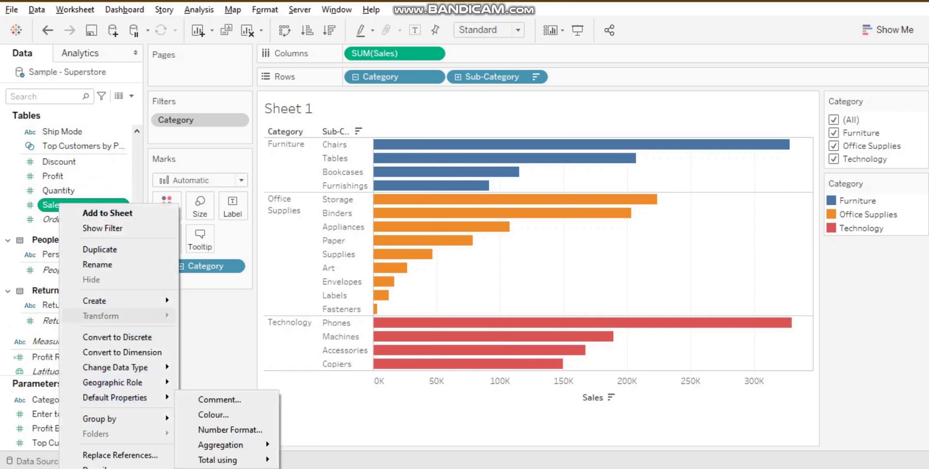
pyautogui.moveTo(113, 300)
pyautogui.click(219, 348)
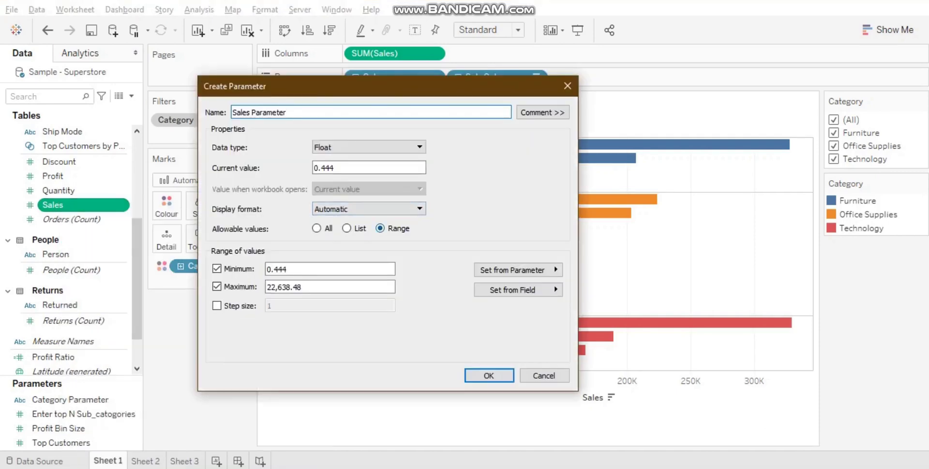
pyautogui.click(346, 228)
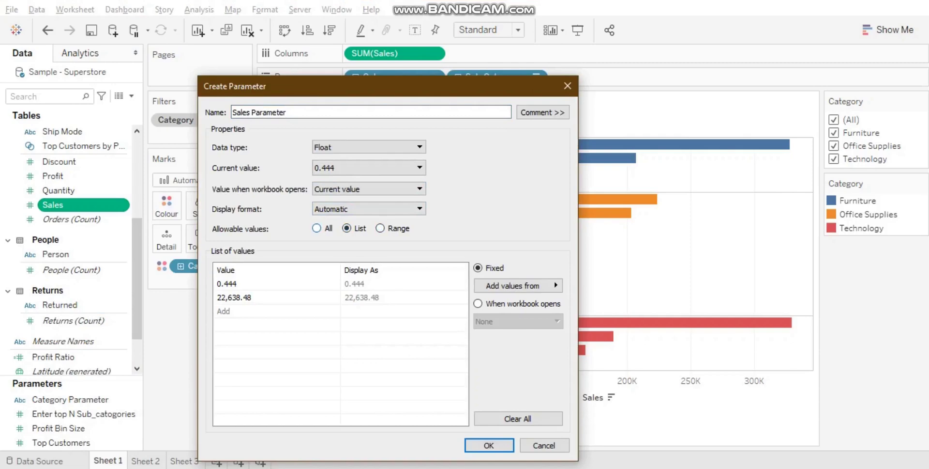
pyautogui.click(316, 228)
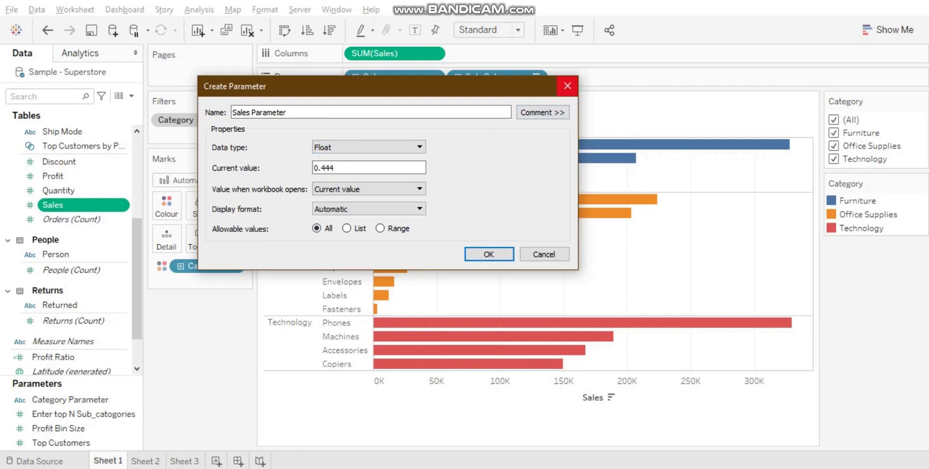
pyautogui.click(567, 86)
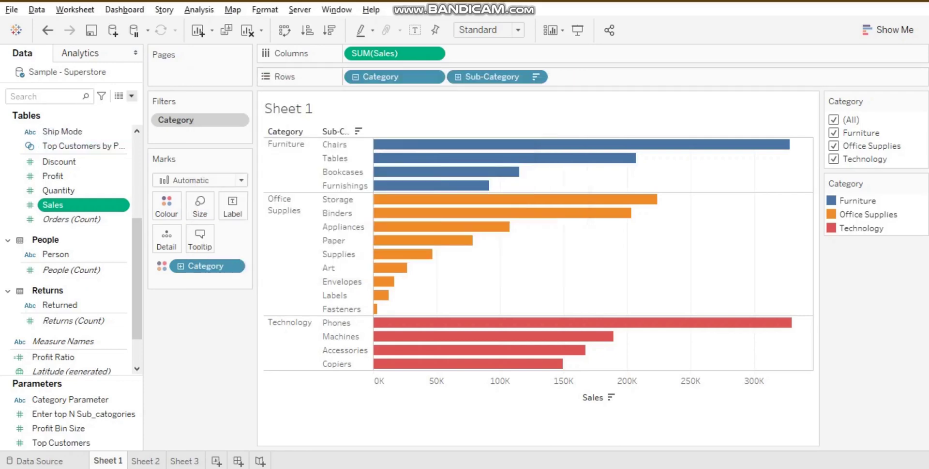
# Start a new parameter that is not based on a field and name it Dynamic Parameter
pyautogui.click(132, 95)
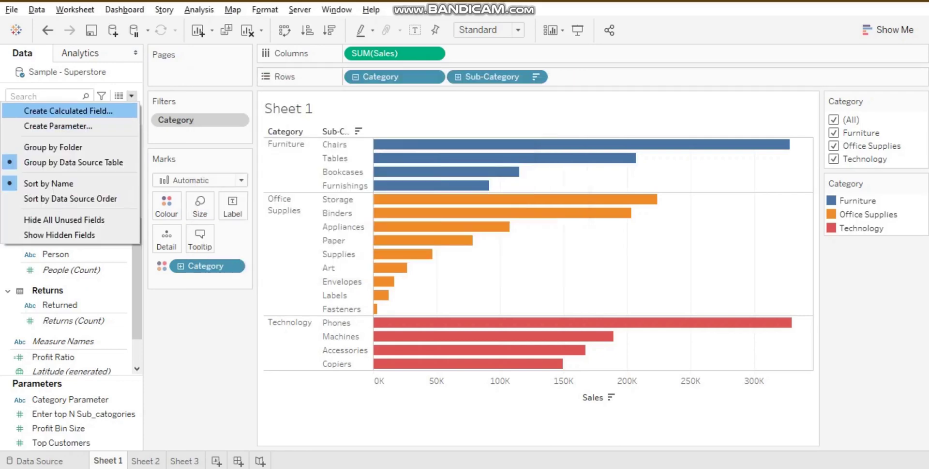
pyautogui.click(57, 126)
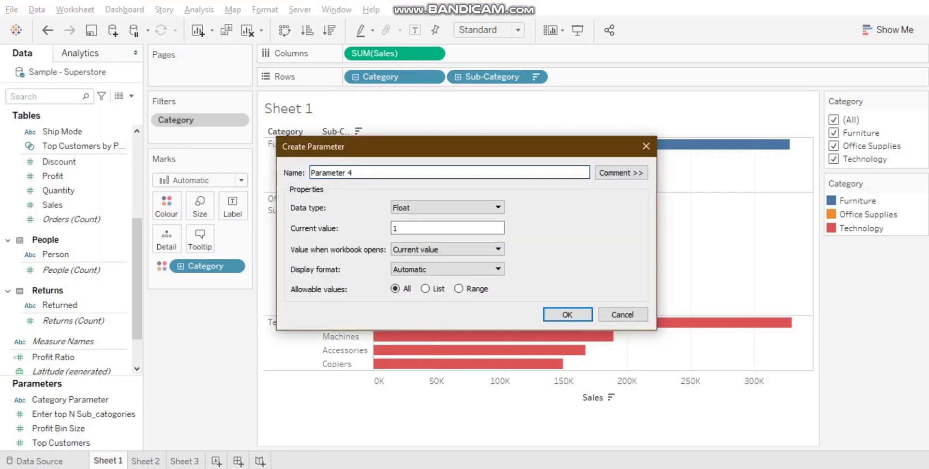
pyautogui.hotkey('ctrl', 'a')
pyautogui.press('BackSpace')
pyautogui.write('Dybami')
pyautogui.press('BackSpace')
pyautogui.press('BackSpace')
pyautogui.press('BackSpace')
pyautogui.press('BackSpace')
pyautogui.write('namic Parameter')
# Set the parameter's data type to String and restrict its allowable values to a list
pyautogui.click(447, 207)
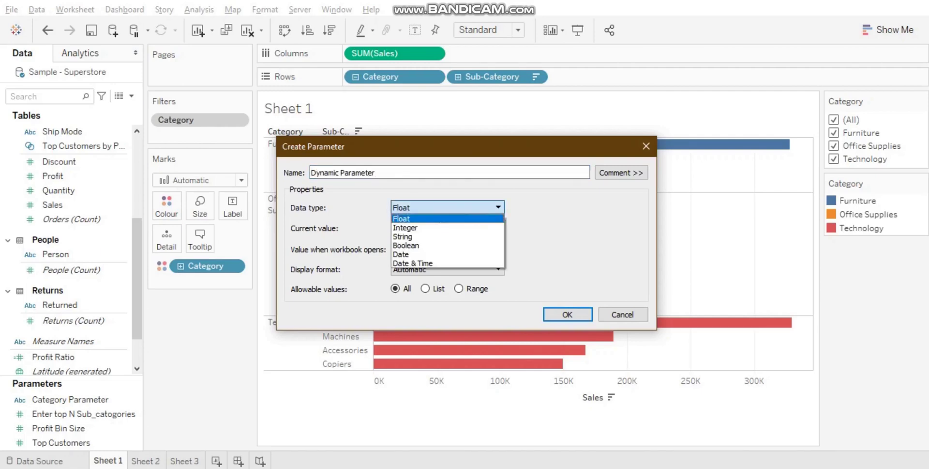
pyautogui.press('Return')
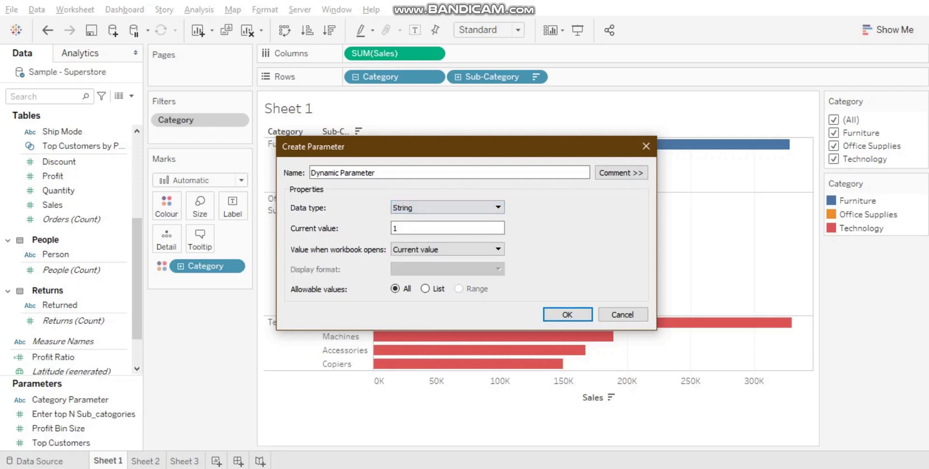
pyautogui.press('Tab')
pyautogui.click(425, 288)
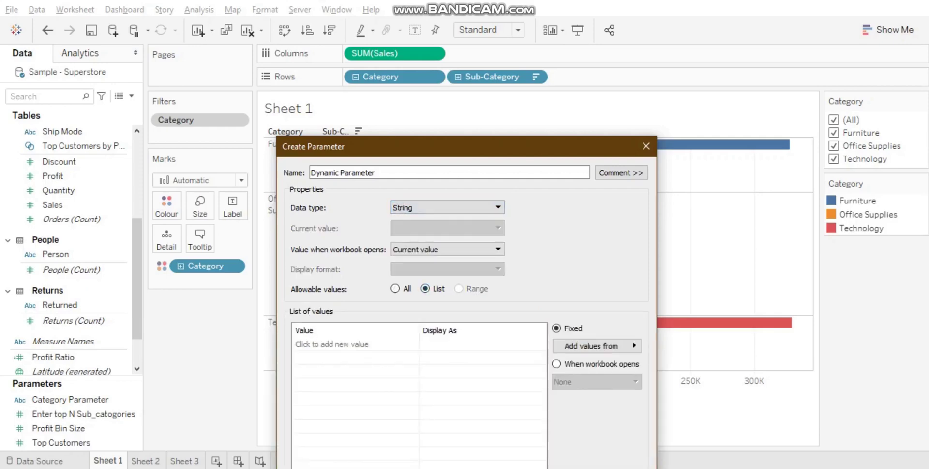
# Enter Sales and Category as the first two values in the parameter's list
pyautogui.click(331, 343)
pyautogui.write('Sales')
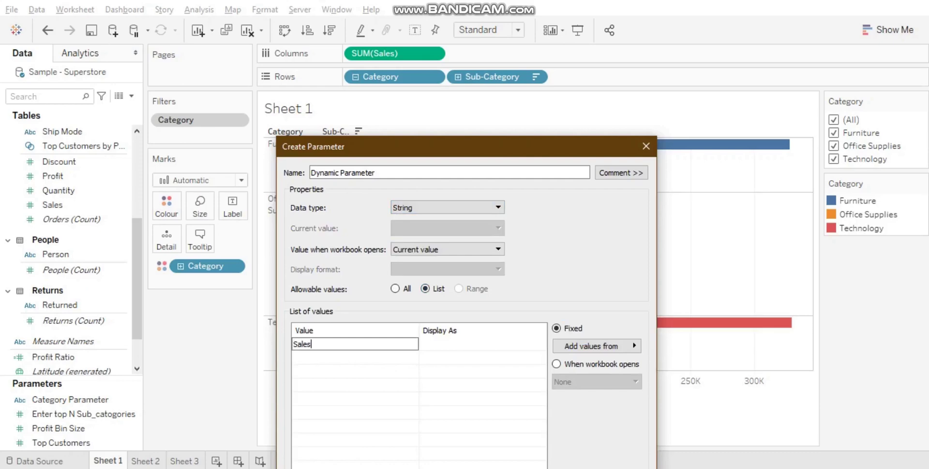
pyautogui.press('Return')
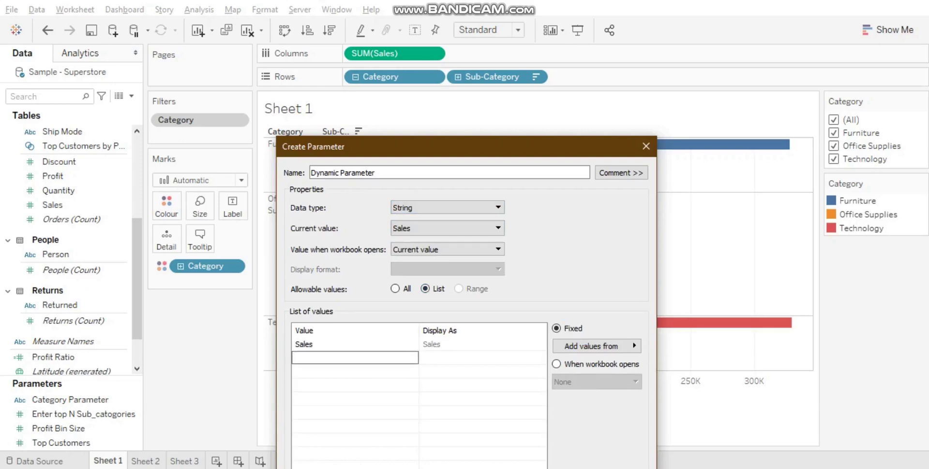
pyautogui.write('Category')
pyautogui.press('Return')
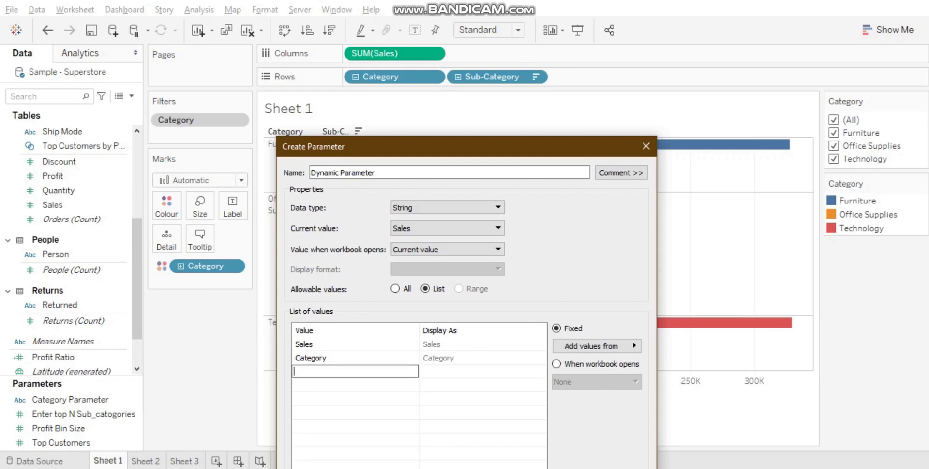
# Replace the Category entry in the parameter's list of values with Profit
pyautogui.click(325, 357)
pyautogui.press('BackSpace')
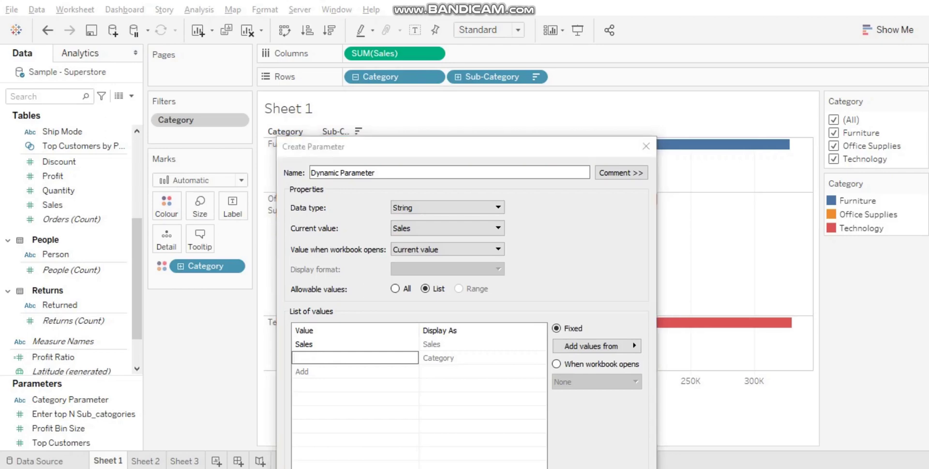
pyautogui.moveTo(415, 148); pyautogui.dragTo(409, 81)
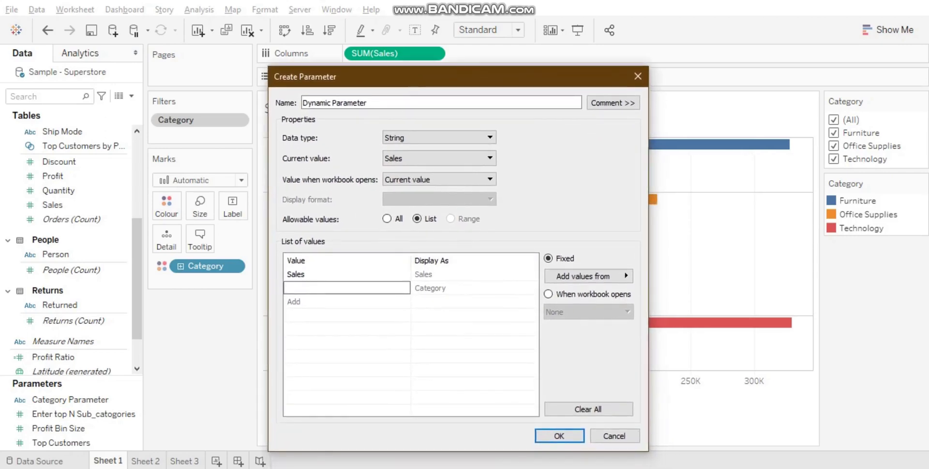
pyautogui.write('Profit')
pyautogui.press('Return')
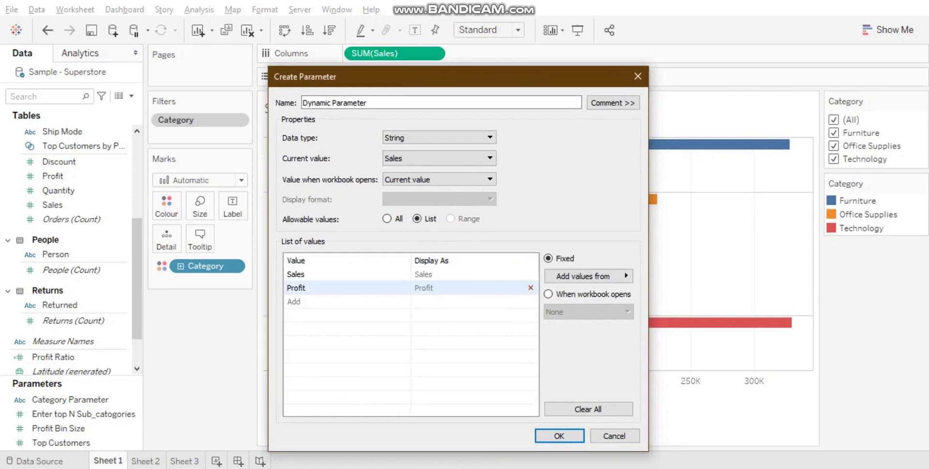
# Add Quantity as the third list value and create the parameter
pyautogui.click(347, 301)
pyautogui.write('Q')
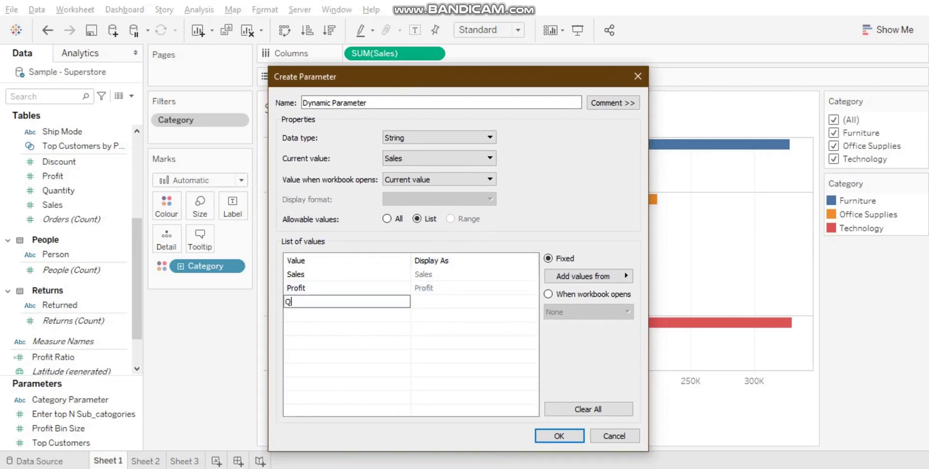
pyautogui.write('uantity')
pyautogui.press('Return')
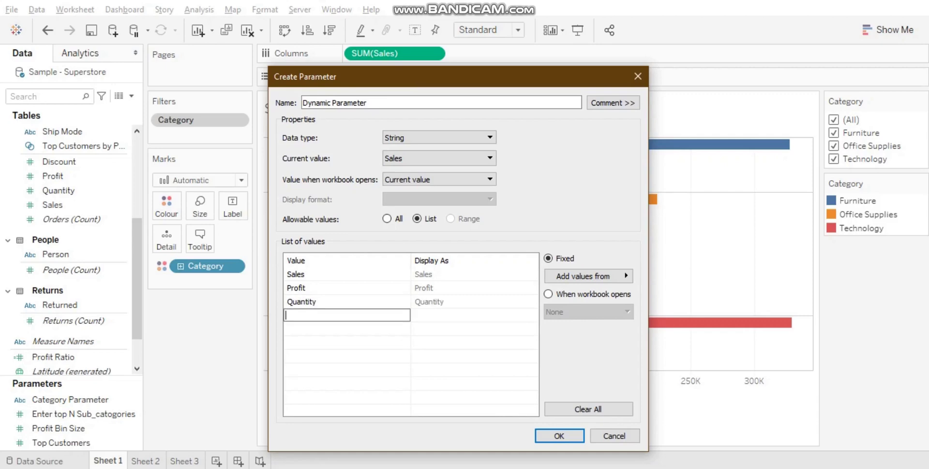
pyautogui.click(559, 435)
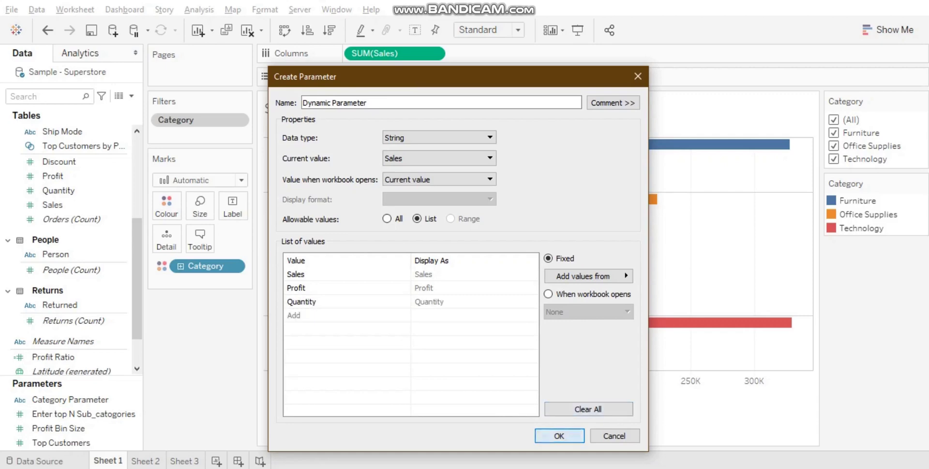
# Show the Dynamic Parameter control on Sheet 1 and look through its selectable values
pyautogui.rightClick(72, 398)
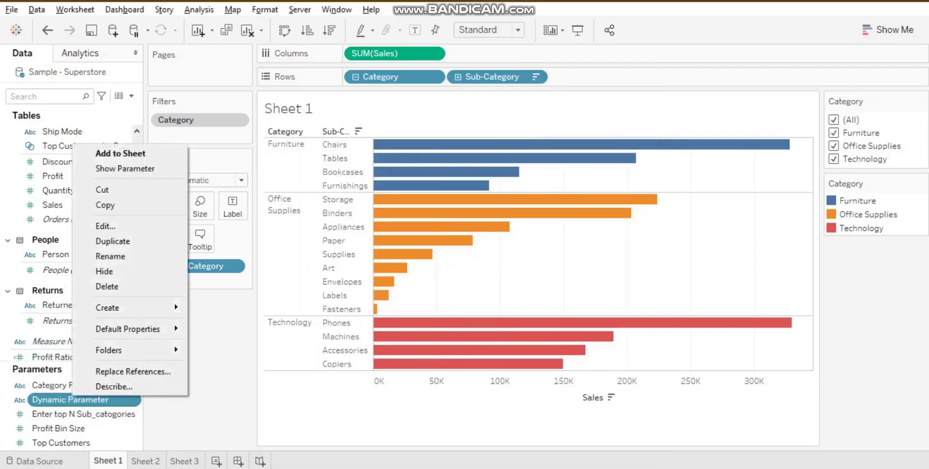
pyautogui.click(125, 168)
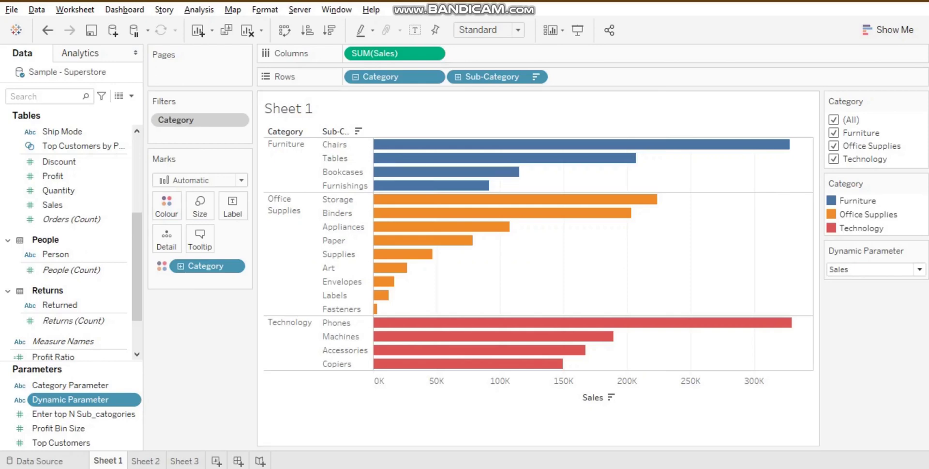
pyautogui.click(919, 269)
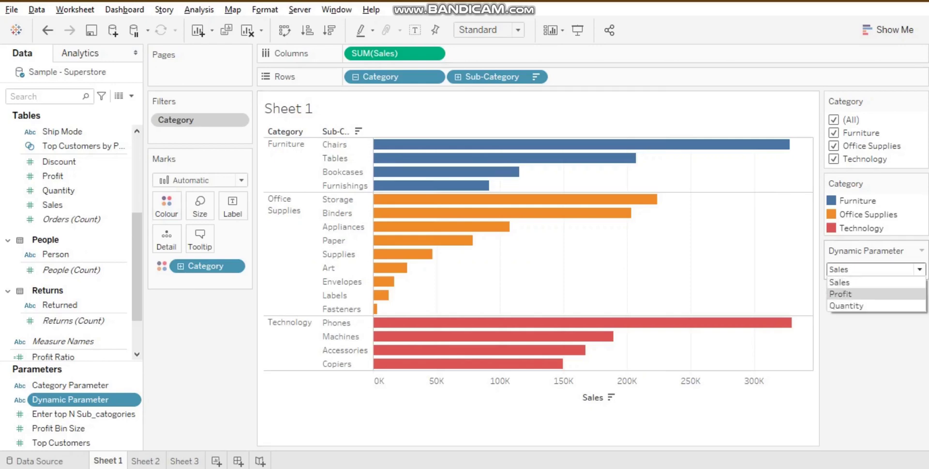
pyautogui.click(847, 306)
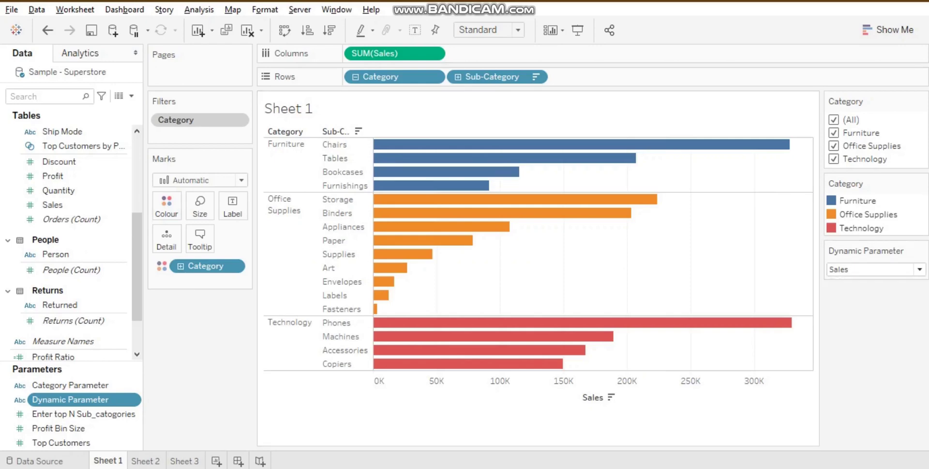
# Switch to the Filter vs Parameter presentation slide
pyautogui.hotkey('alt', 'Tab')
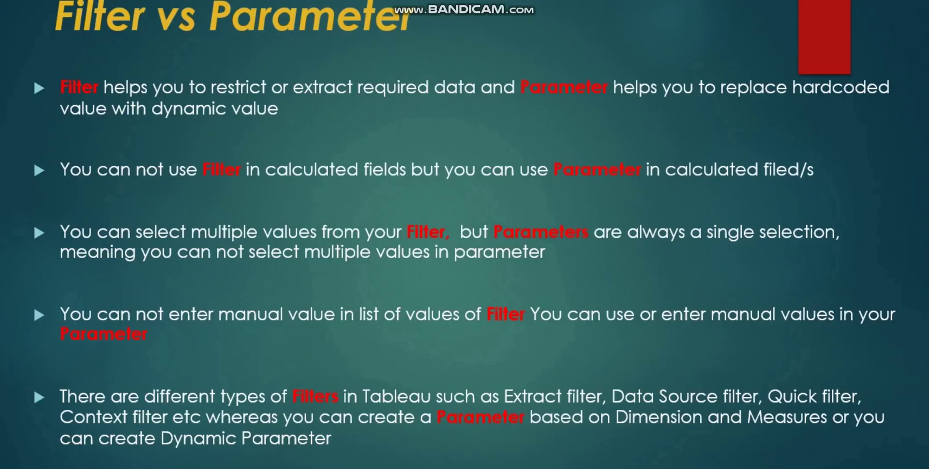